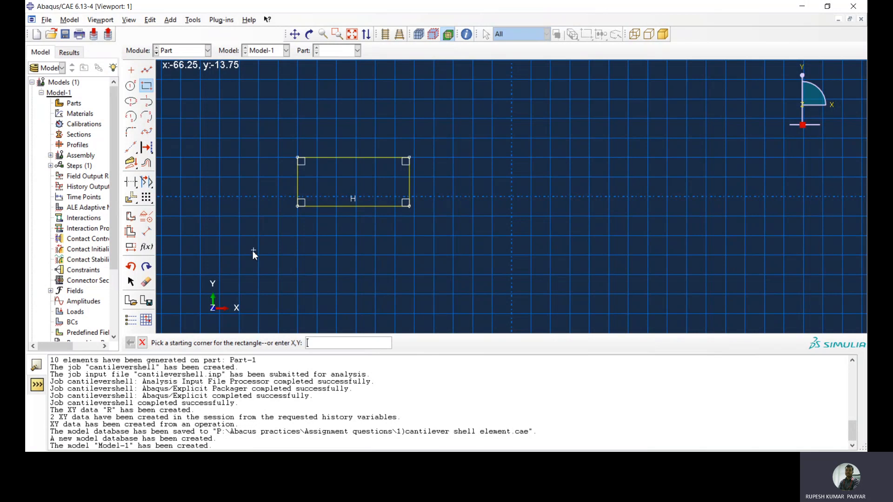
Dimension the rectangle's lower horizontal edge and set its length to 2
left_click(147, 231)
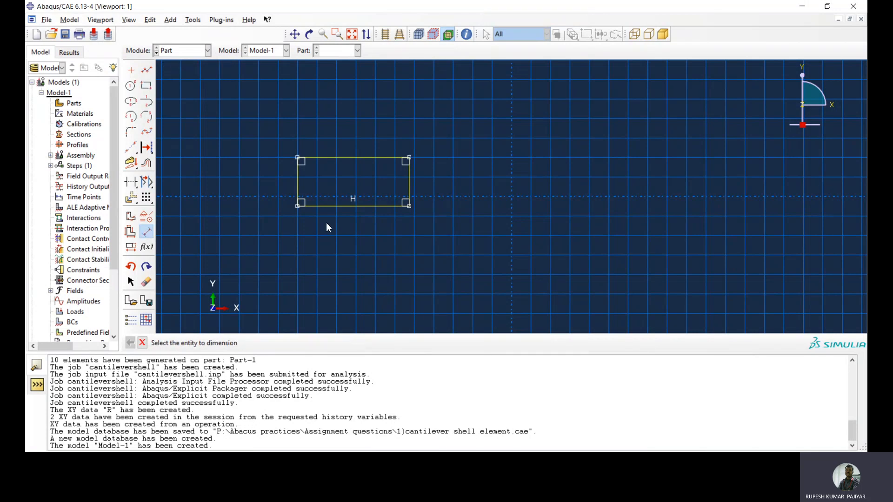
left_click(351, 205)
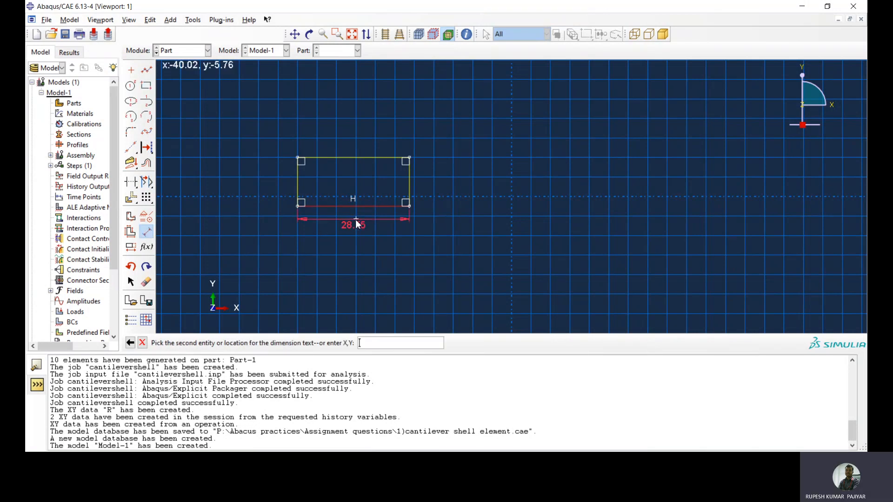
left_click(354, 229)
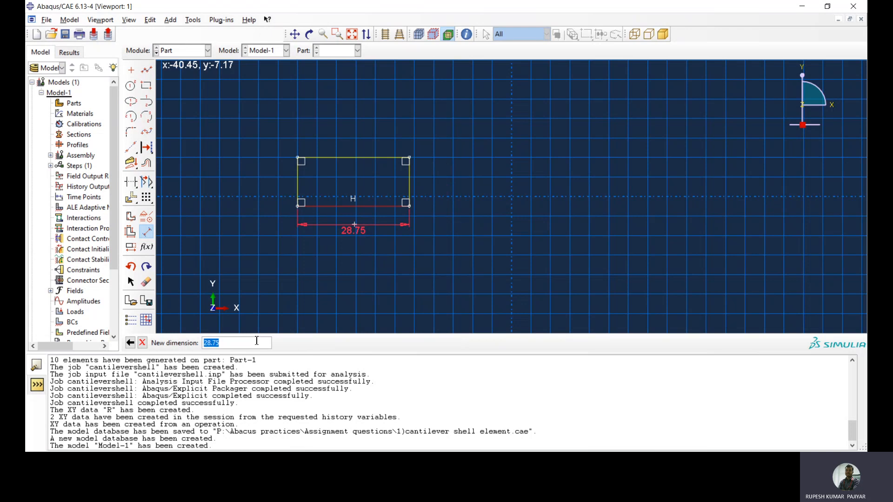
type("2")
key("Return")
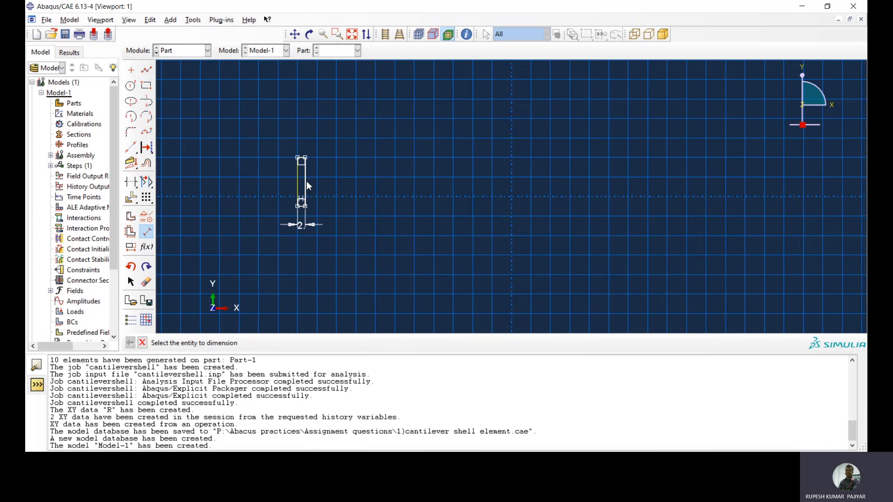
Dimension the rectangle's vertical edge at 0.15 and finish the planar shell sketch
left_click(308, 186)
left_click(342, 188)
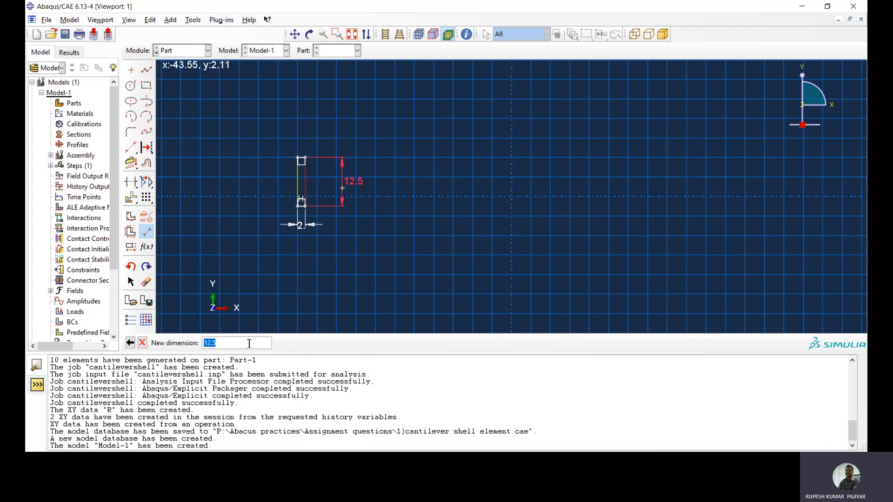
type("0.1")
key("Return")
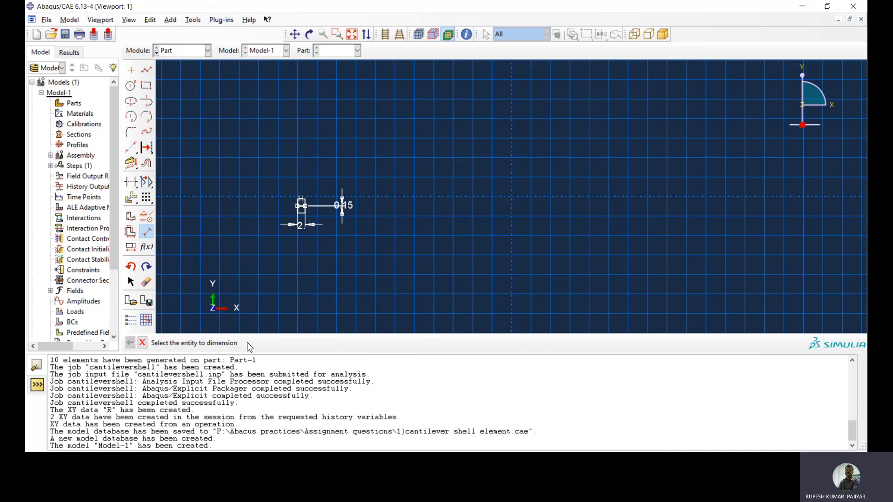
left_click(142, 343)
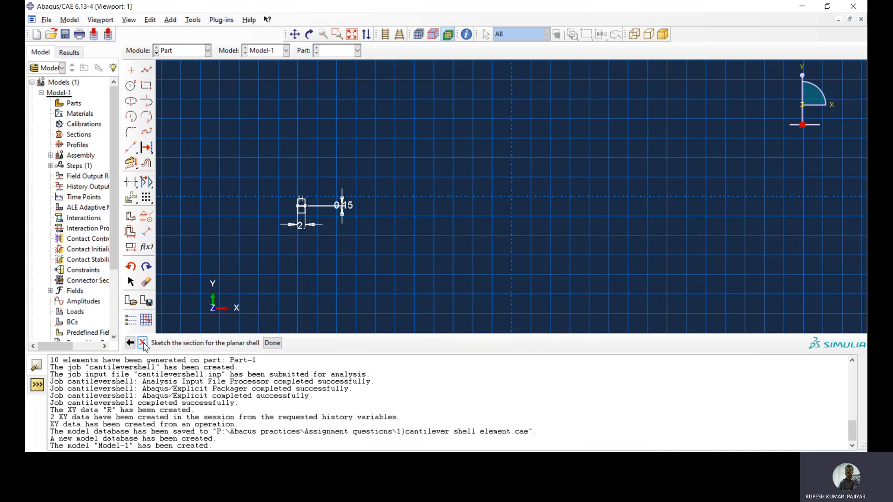
left_click(272, 343)
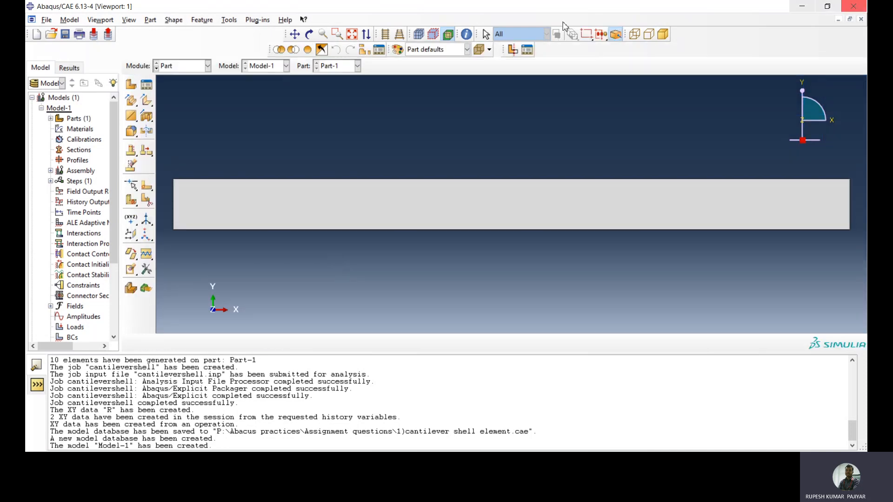
In the Property module, create a material with a uniform mass density of 7850
left_click(186, 67)
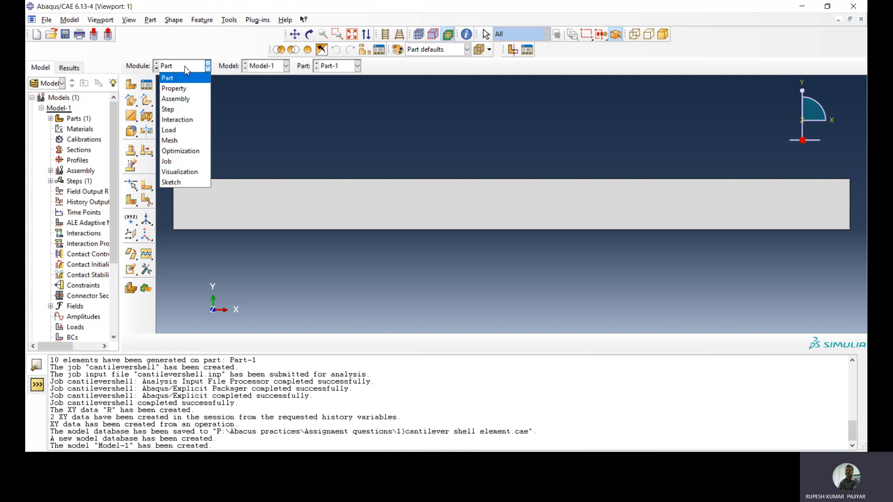
left_click(174, 88)
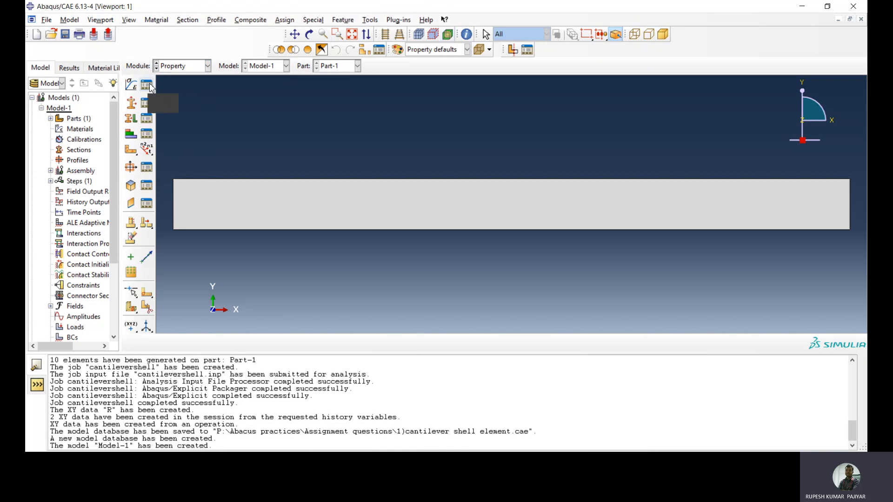
left_click(146, 84)
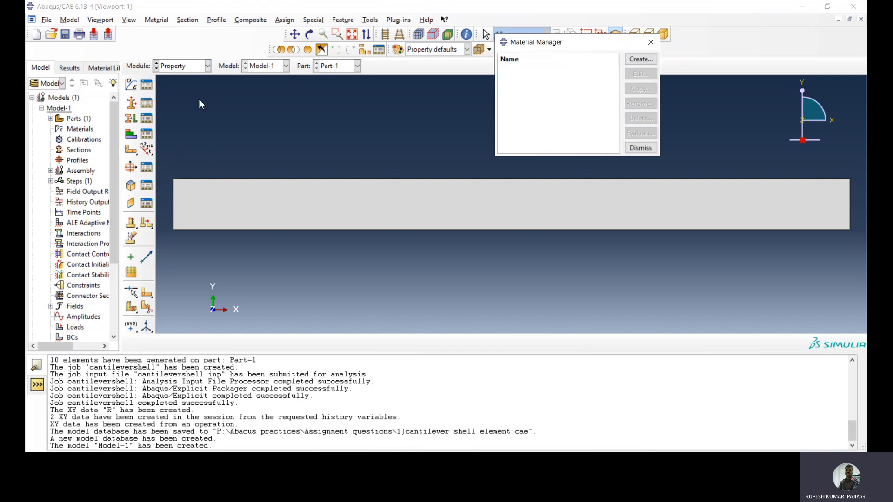
left_click(641, 59)
left_click(390, 134)
left_click(393, 146)
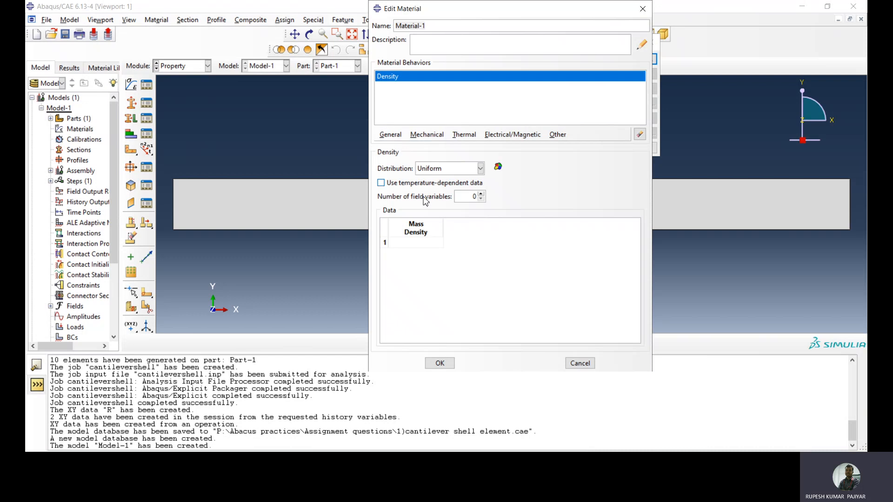
double_click(414, 245)
type("7850")
Add isotropic elasticity to the material with Young's modulus 200e9 and Poisson's ratio 0.3, and save the material
left_click(423, 136)
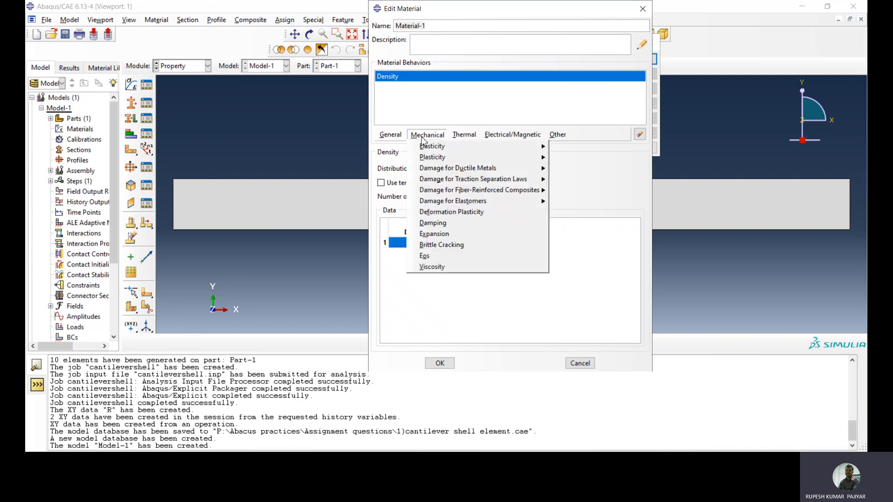
mouse_move(430, 147)
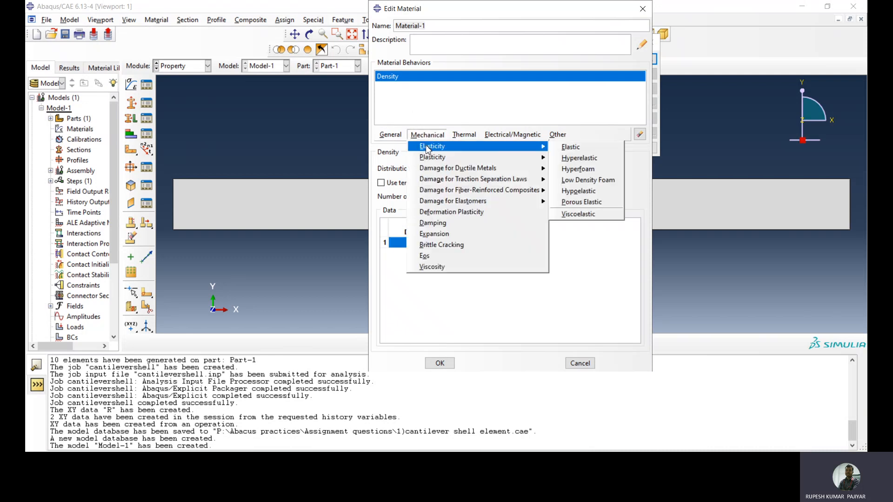
left_click(572, 147)
left_click(416, 283)
type("200e9")
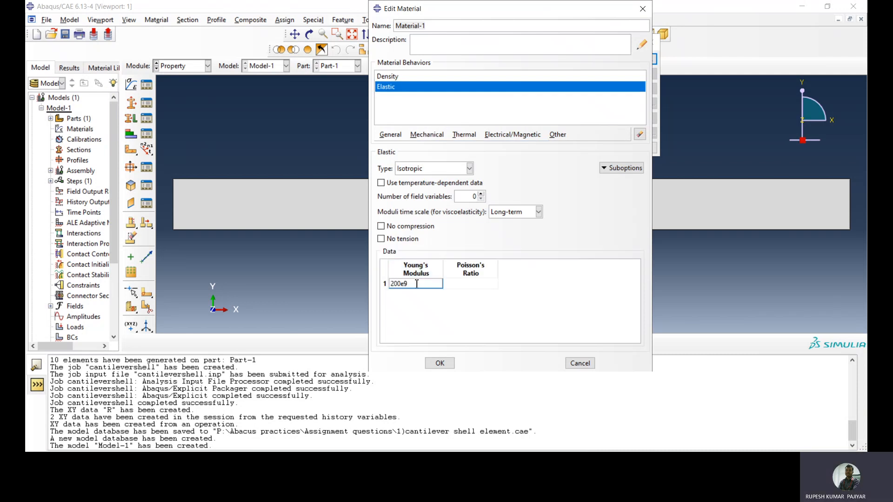
left_click(478, 283)
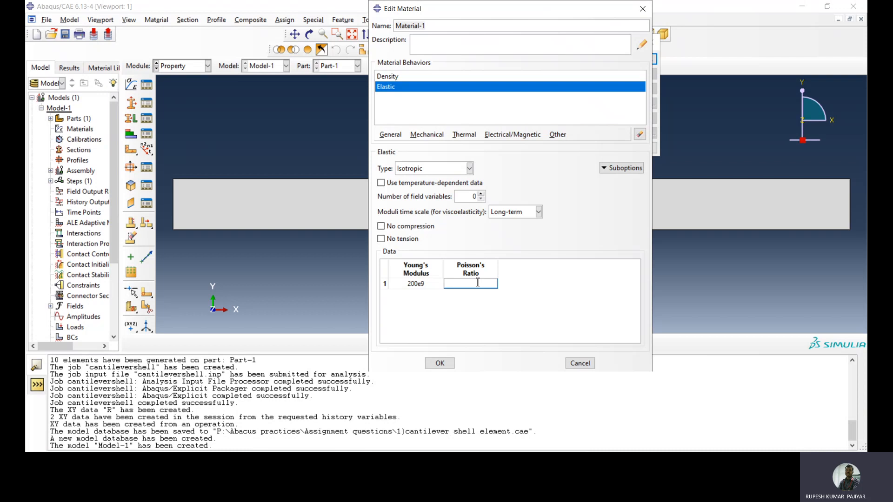
type("0.3")
left_click(440, 363)
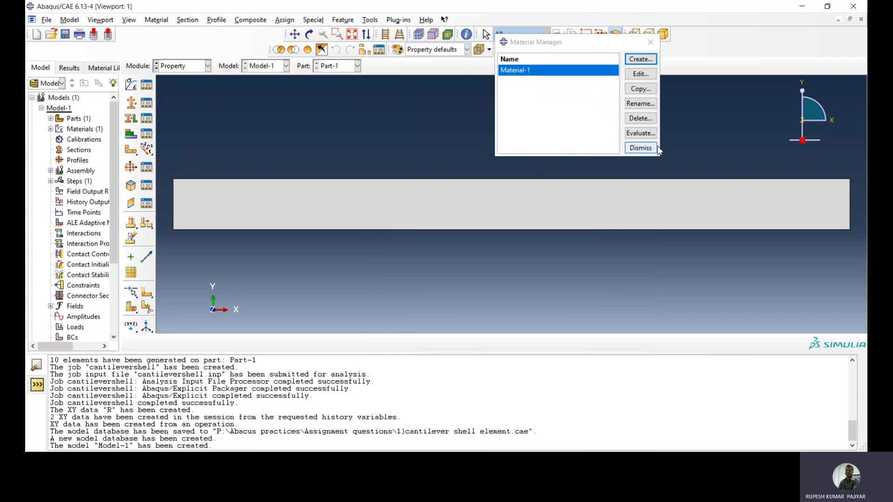
left_click(641, 148)
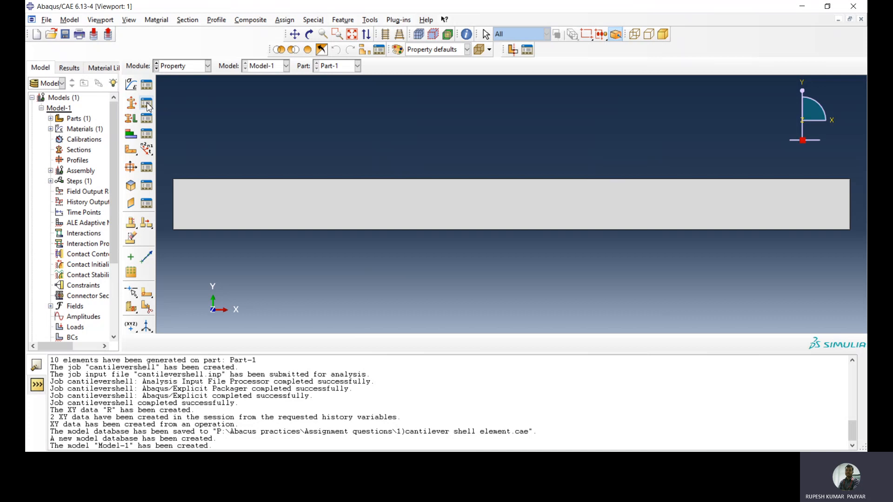
Create a homogeneous shell section that uses Material-1 and enter its shell thickness value
left_click(147, 107)
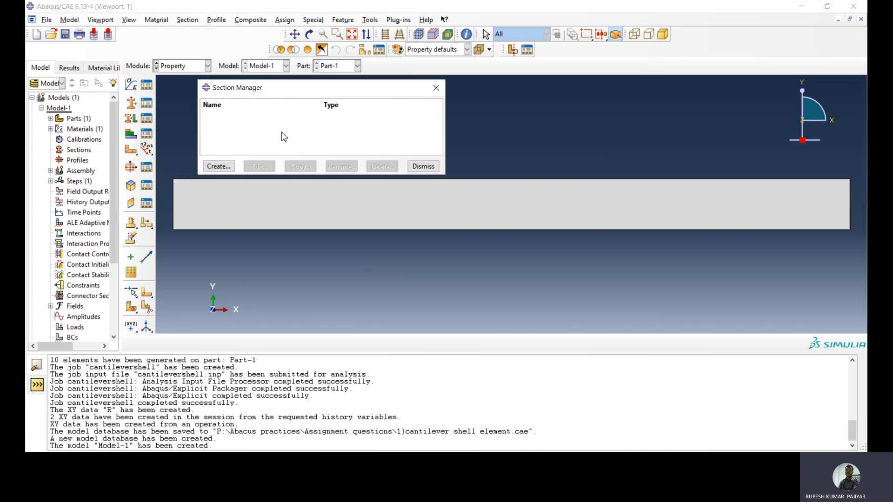
left_click(214, 167)
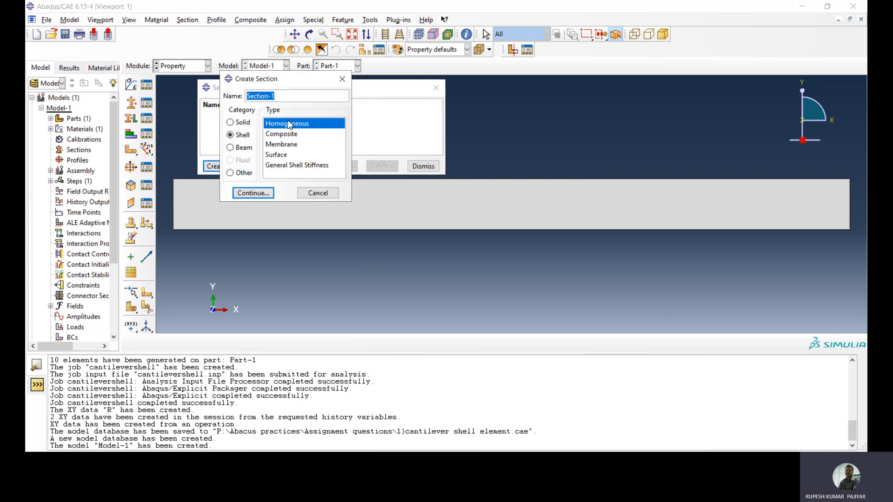
left_click(254, 194)
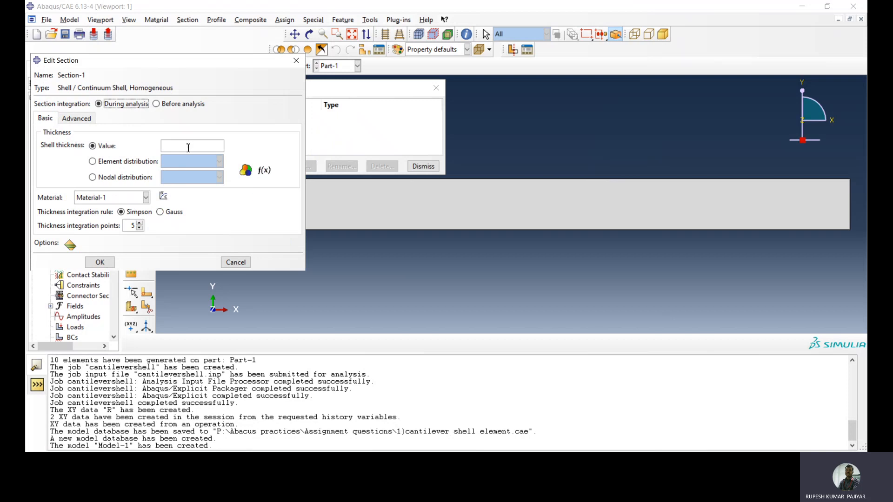
left_click(188, 146)
type("0.25")
left_click(100, 262)
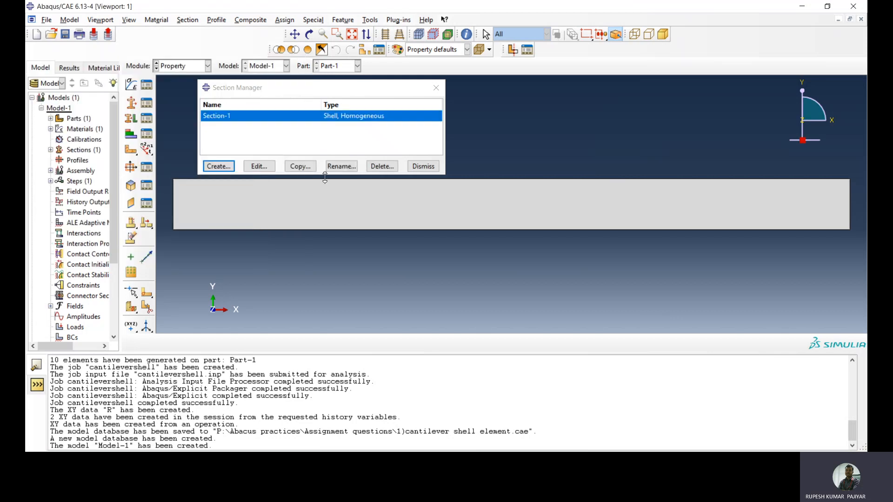
left_click(422, 167)
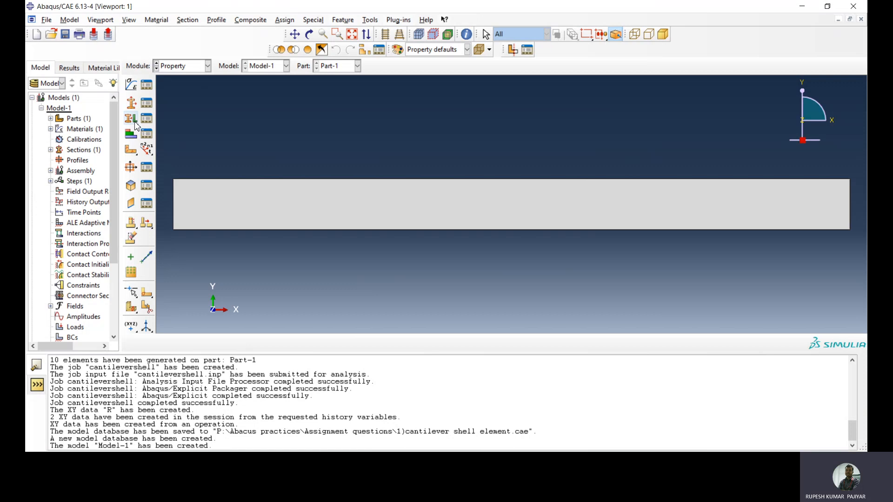
Assign the homogeneous shell section to the whole rectangular part, keeping the middle surface as shell offset
left_click(130, 119)
left_click_drag(217, 149, 362, 255)
left_click(382, 343)
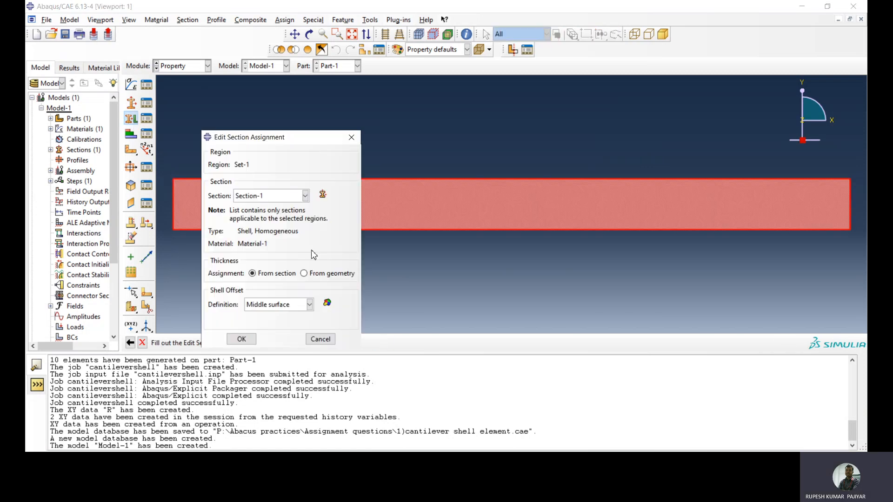
left_click(233, 335)
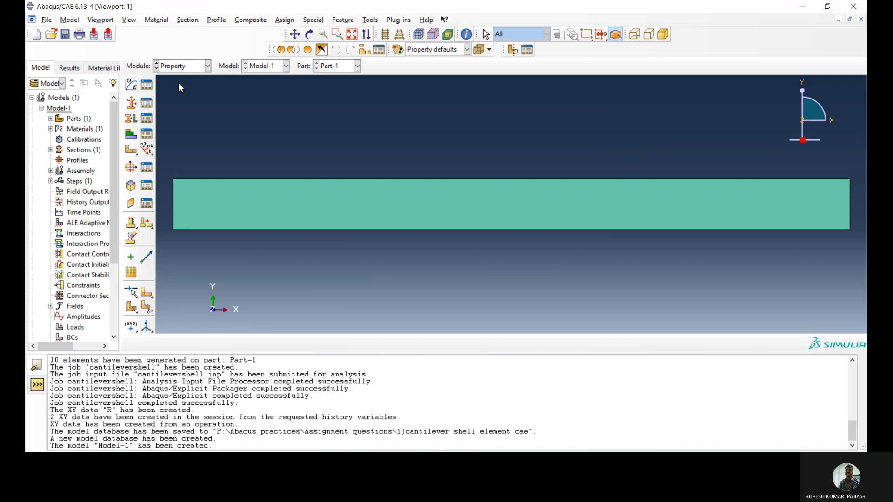
In the Assembly module, create a dependent instance of Part-1
left_click(187, 68)
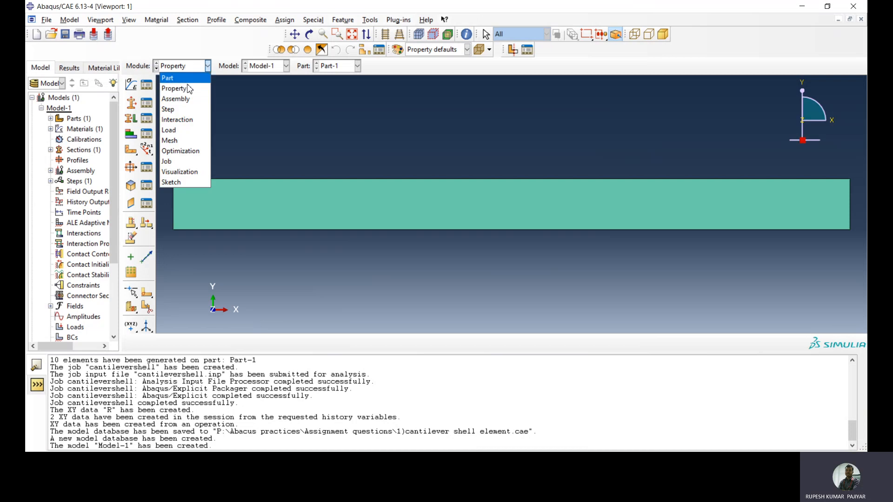
left_click(187, 99)
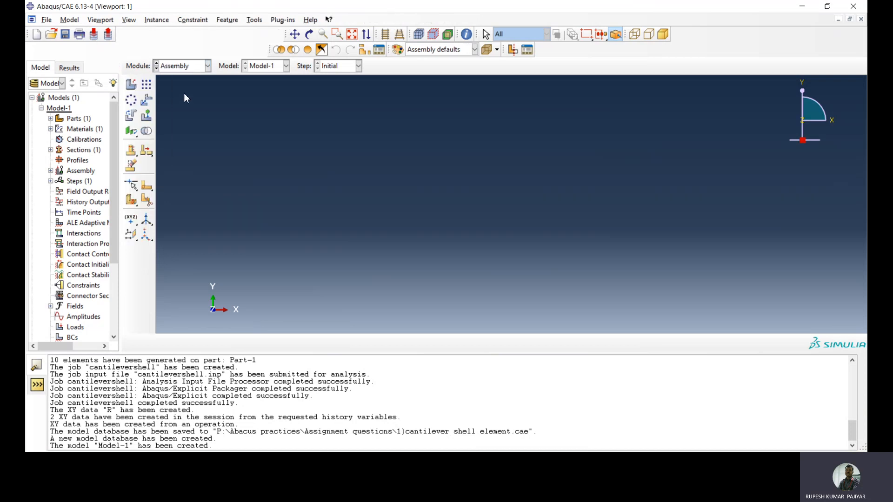
left_click(131, 85)
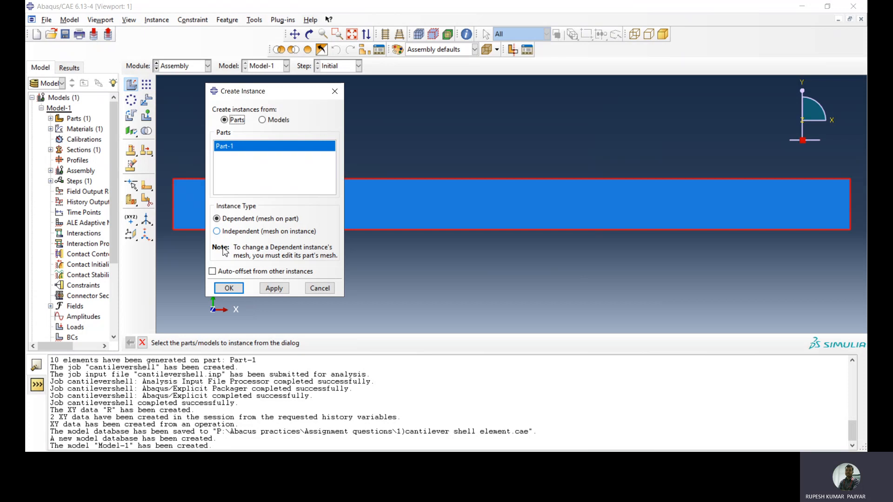
left_click(230, 288)
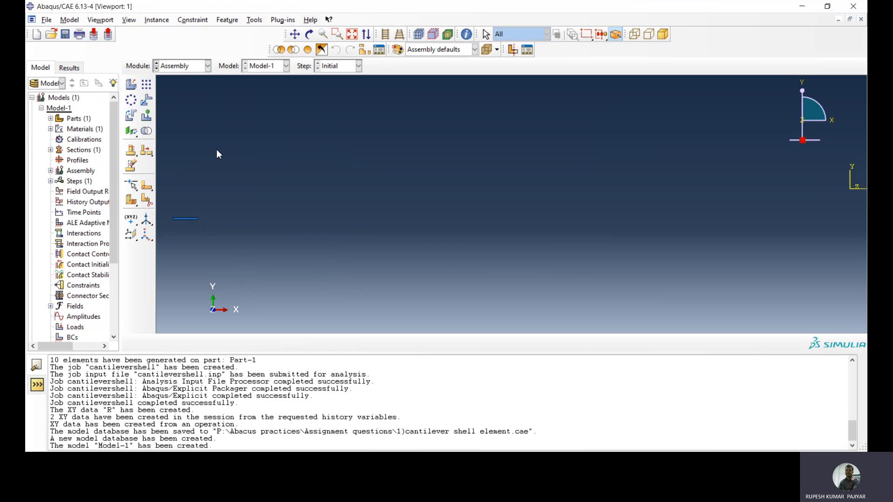
In the Step module, create a Dynamic, Explicit step named Step-1 after Initial, keeping the time period of 1
left_click(186, 66)
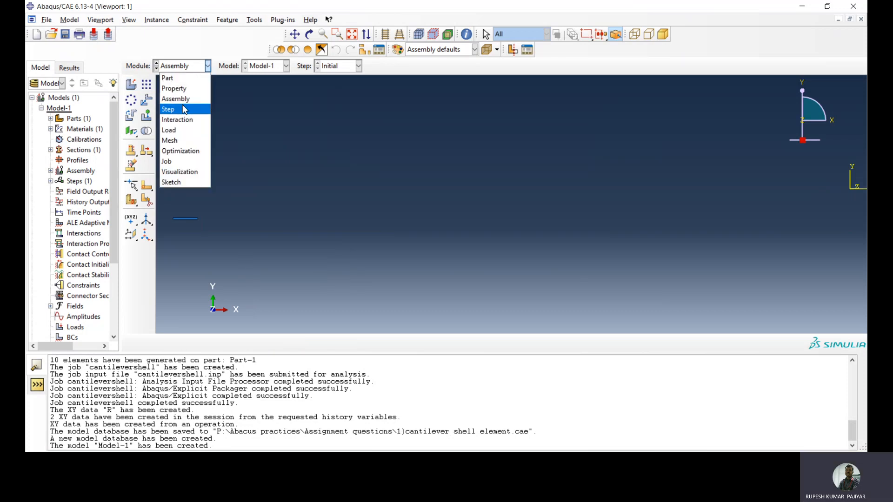
left_click(183, 109)
left_click(147, 85)
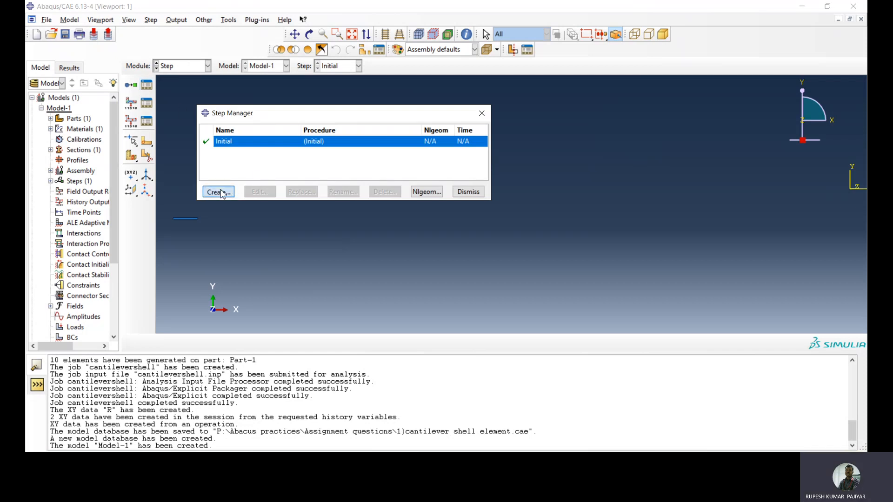
left_click(221, 193)
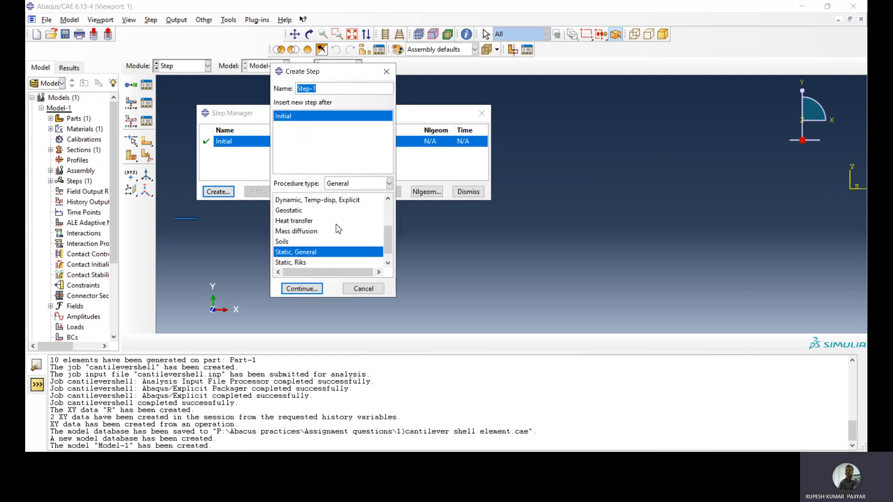
scroll(338, 229, "up", 3)
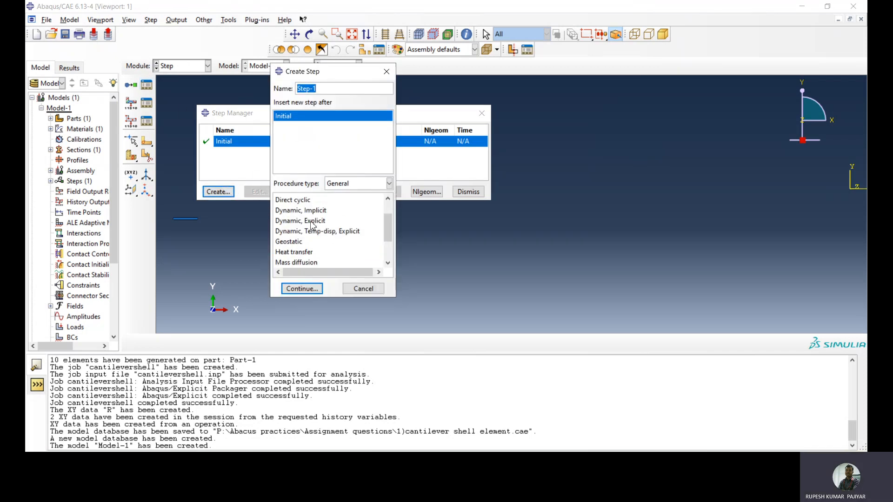
left_click(311, 221)
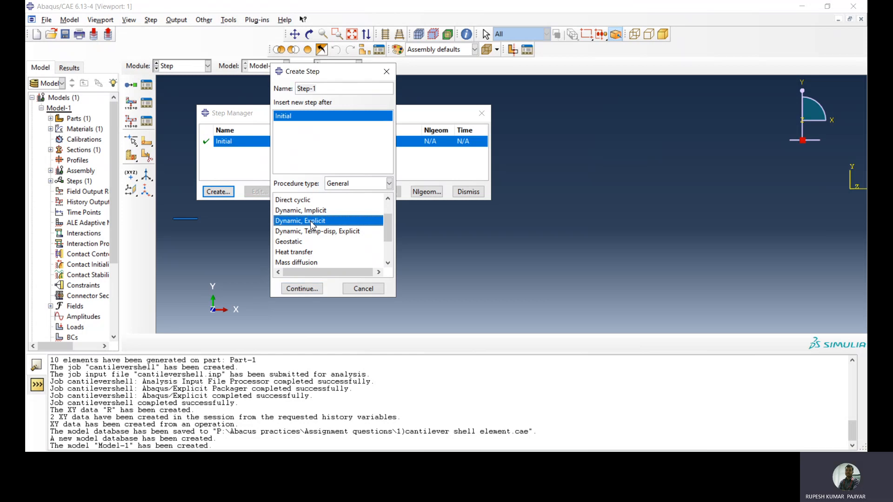
left_click(302, 289)
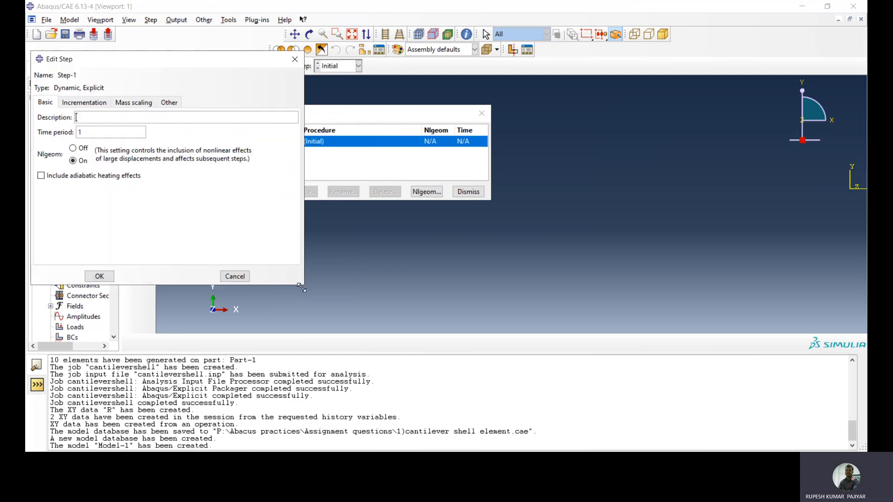
left_click(99, 277)
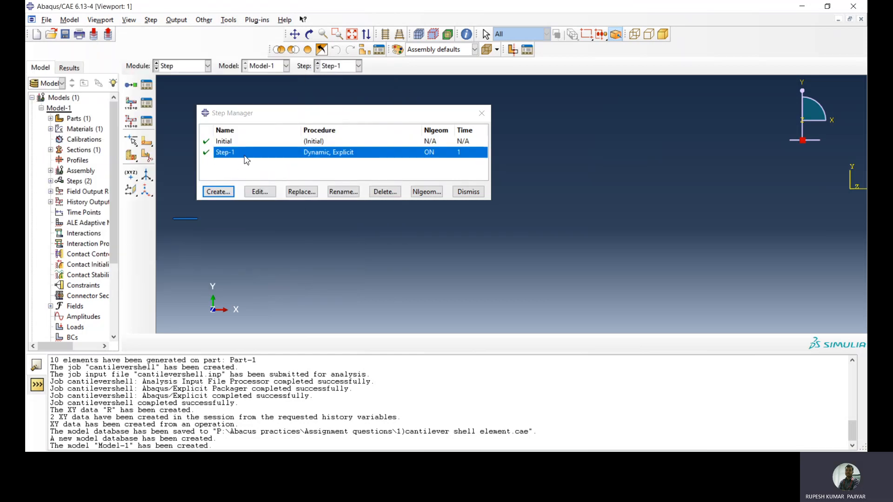
left_click(468, 193)
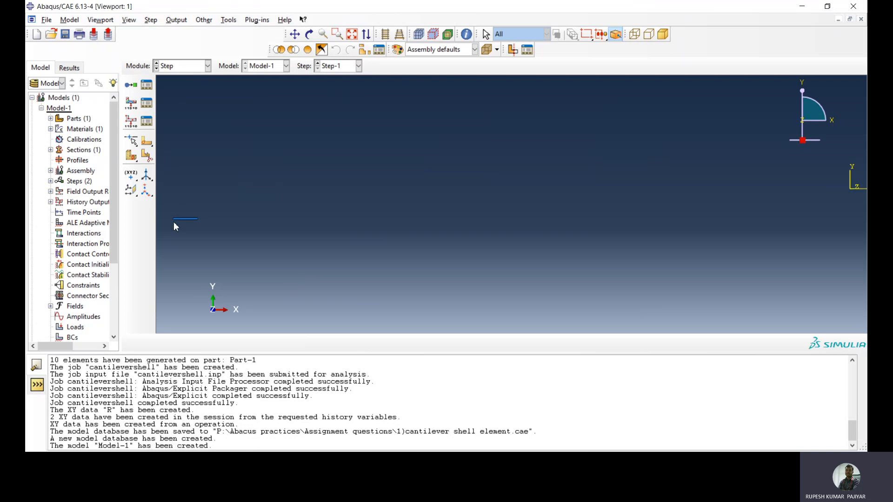
Create a geometry set named rxn from the left short edge of the cantilever
scroll(161, 215, "up", 5)
scroll(169, 220, "up", 7)
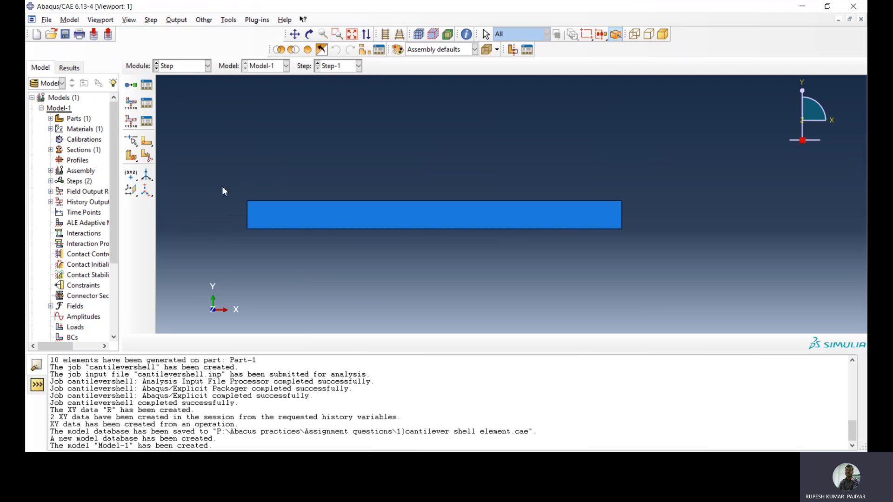
scroll(225, 184, "up", 3)
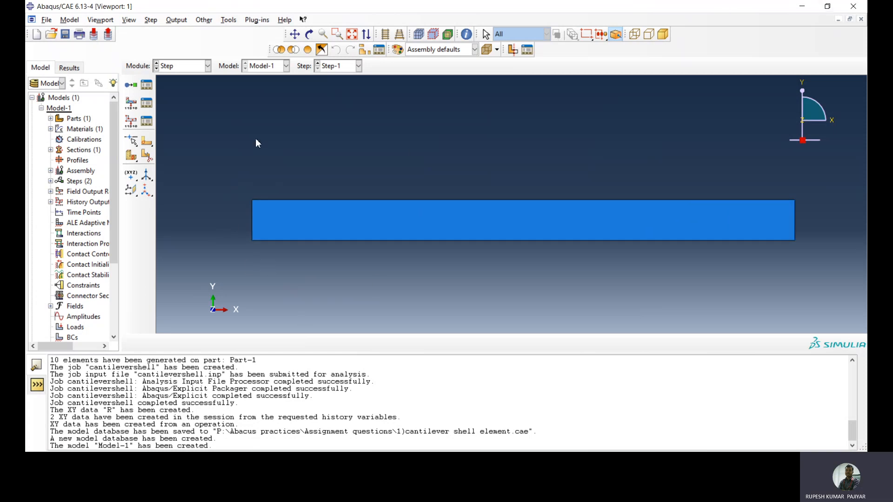
left_click(228, 20)
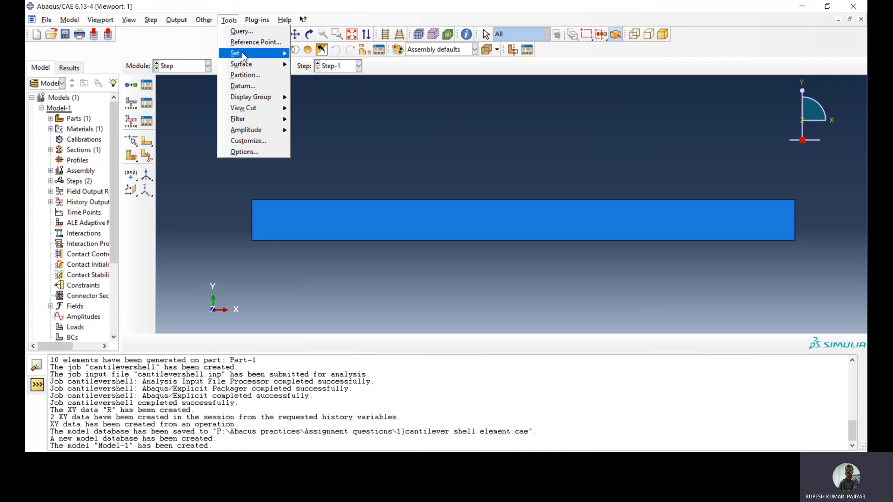
mouse_move(243, 55)
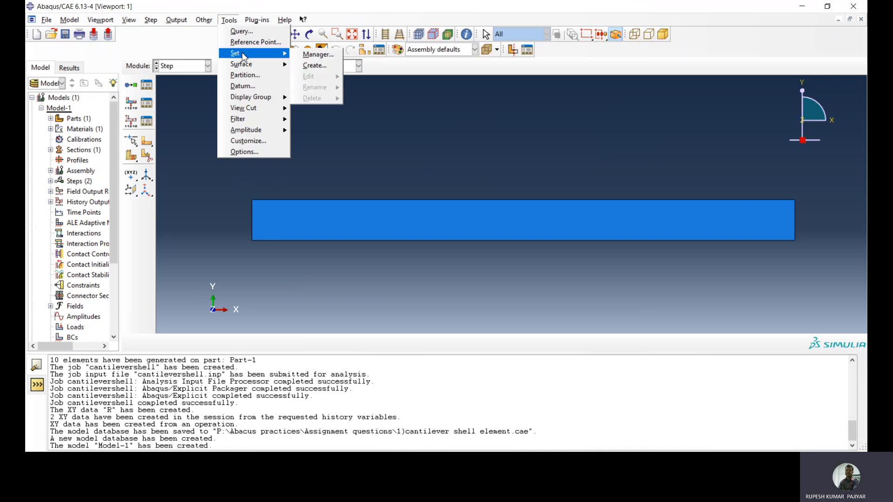
left_click(313, 66)
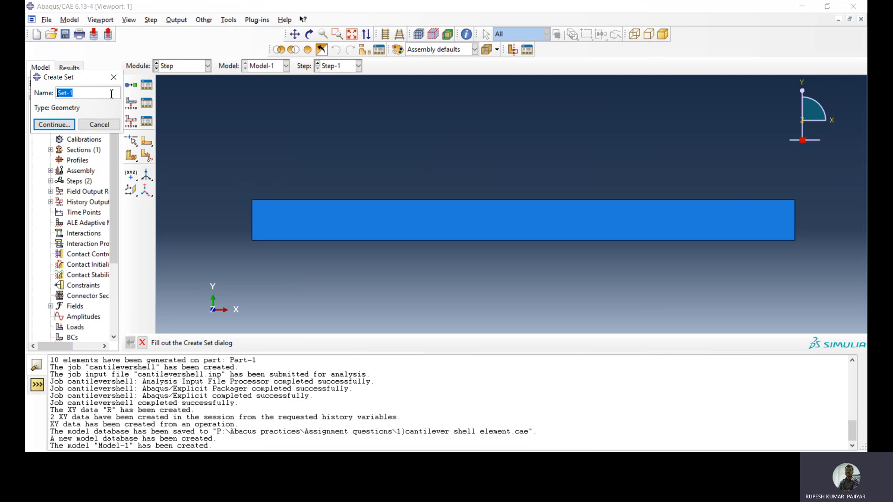
type("n")
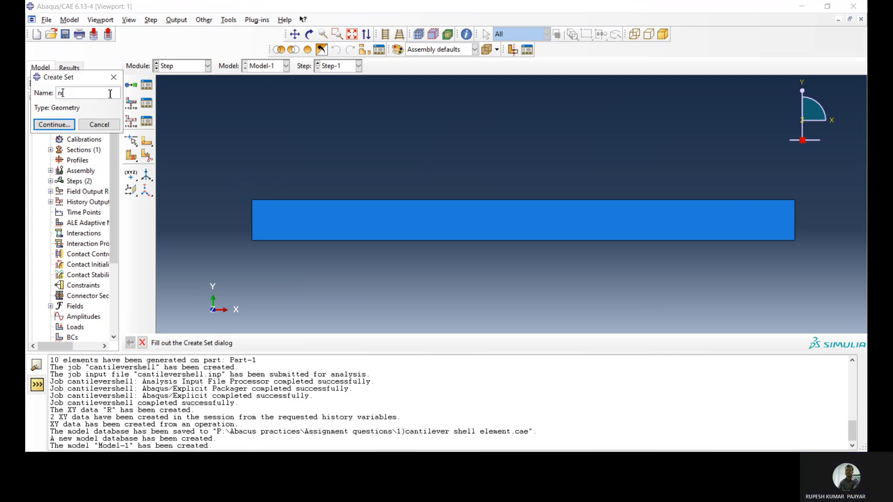
type("xn")
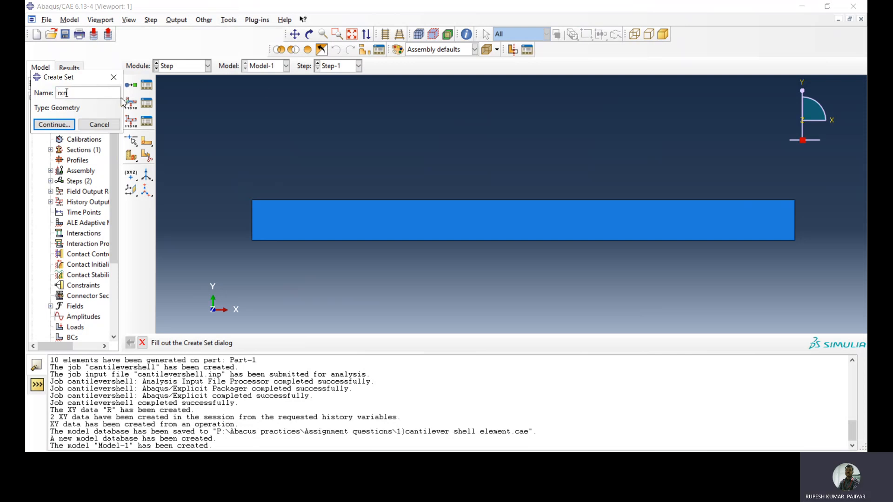
left_click(54, 124)
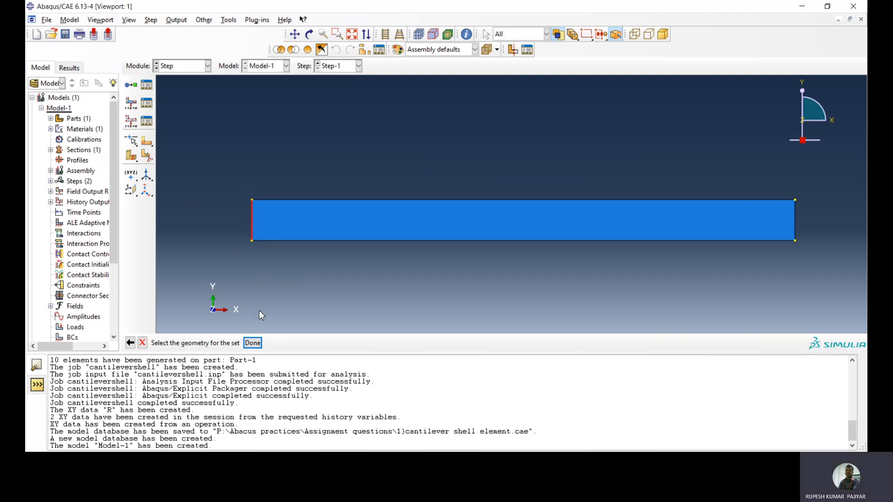
left_click(253, 343)
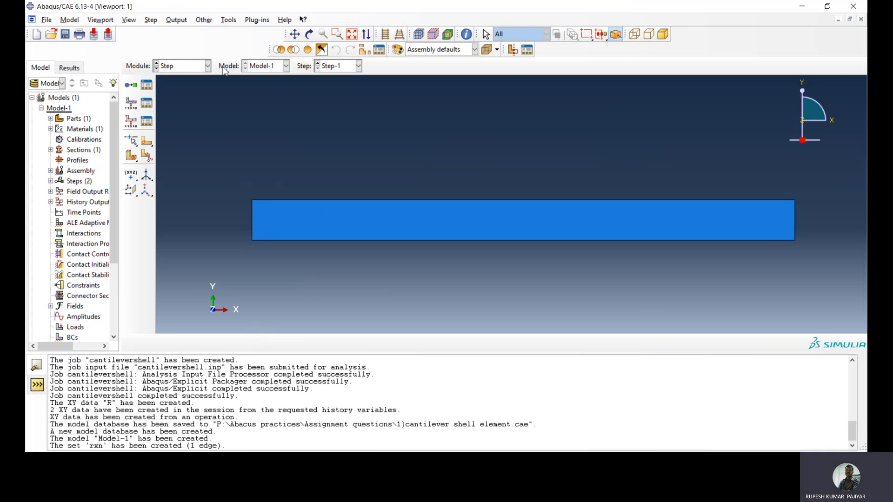
Create a geometry set named disp from the right short edge of the cantilever
left_click(223, 23)
mouse_move(264, 54)
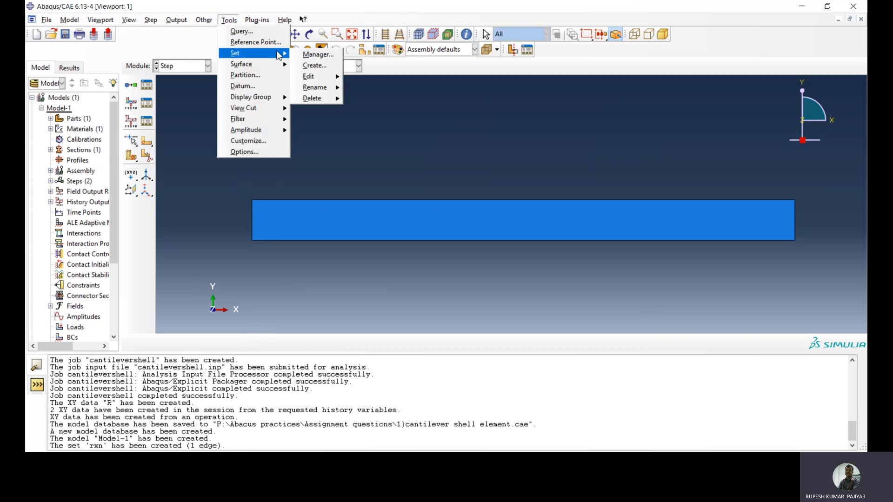
left_click(312, 64)
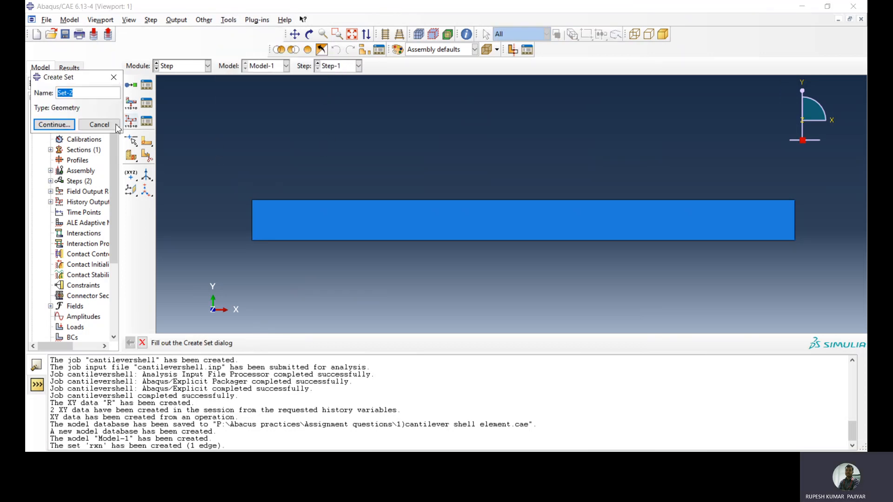
type("disp")
left_click(54, 124)
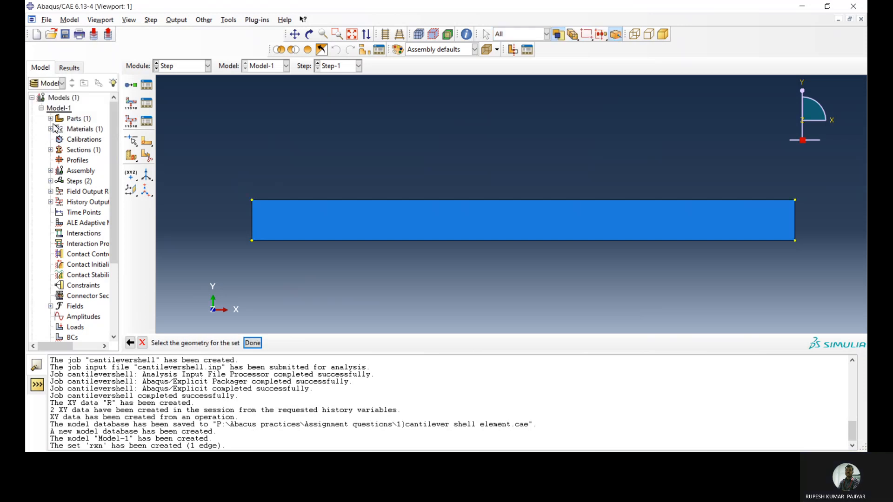
left_click(794, 215)
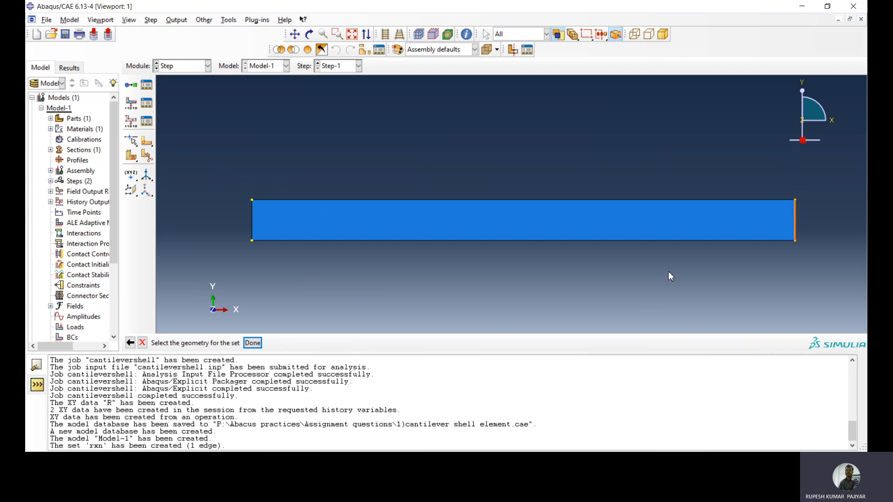
left_click(252, 343)
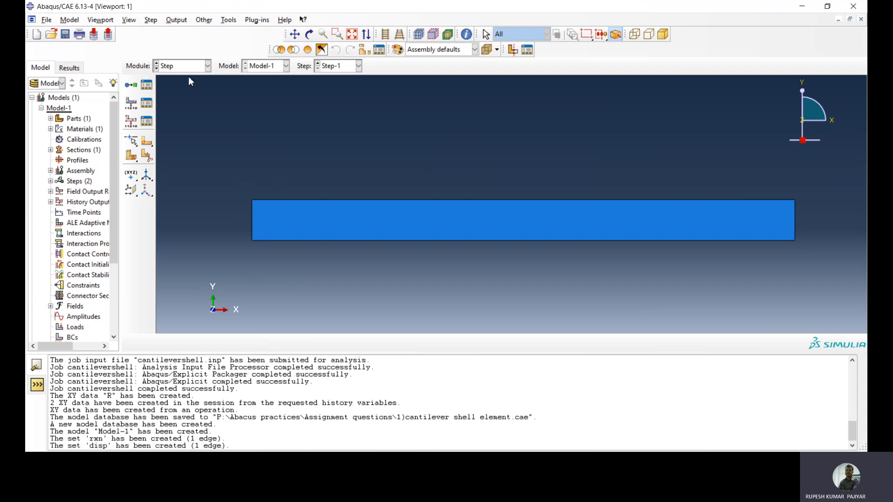
Start a history output request named rxn for Step-1 and set its domain to the set rxn
left_click(132, 122)
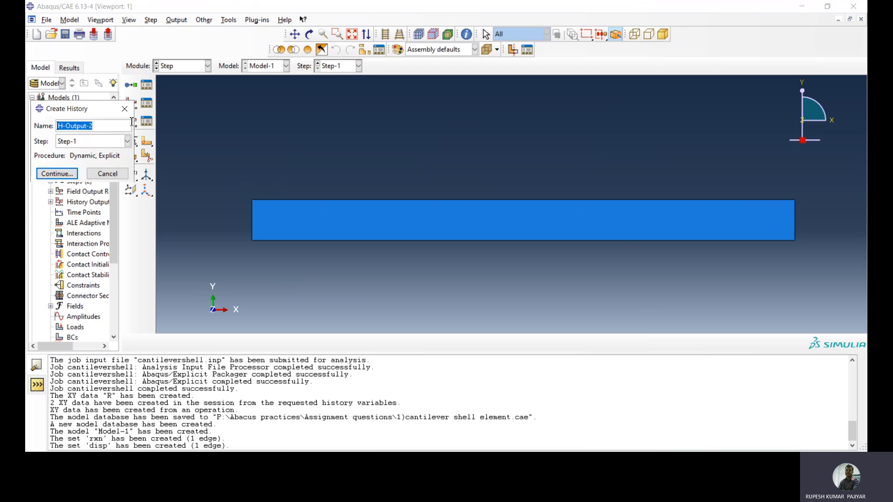
type("rxn")
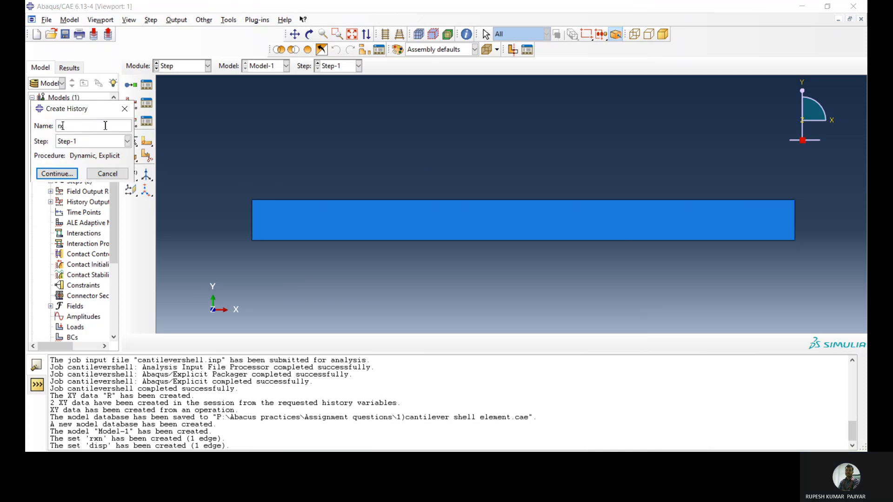
left_click(60, 174)
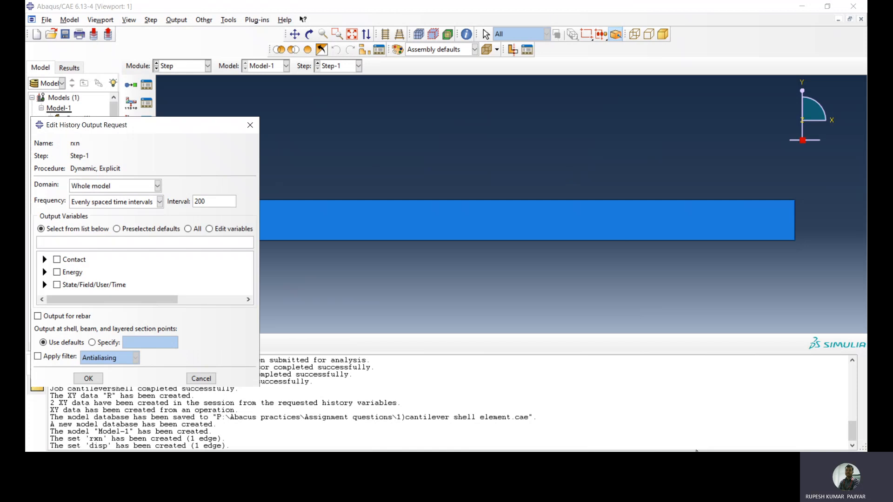
left_click(140, 188)
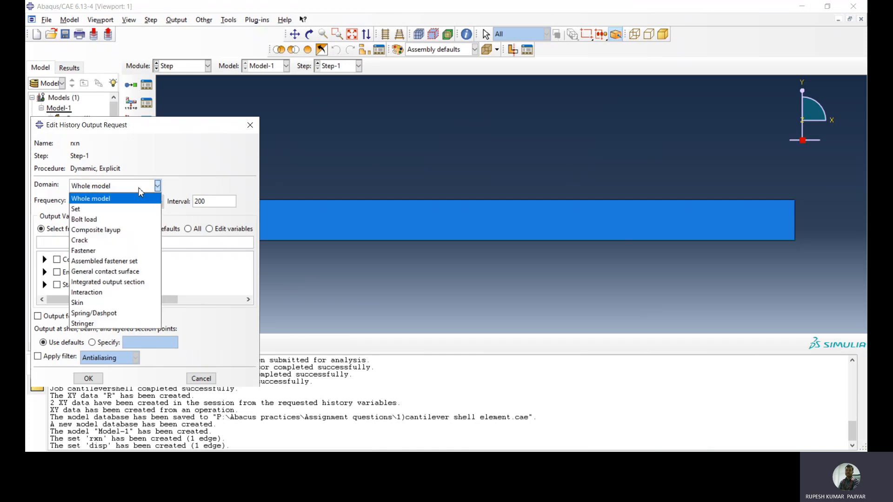
left_click(119, 210)
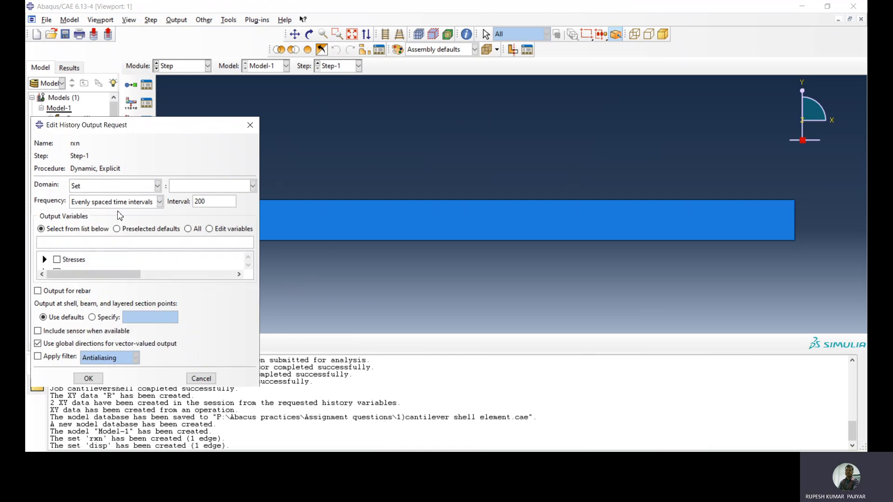
left_click(193, 188)
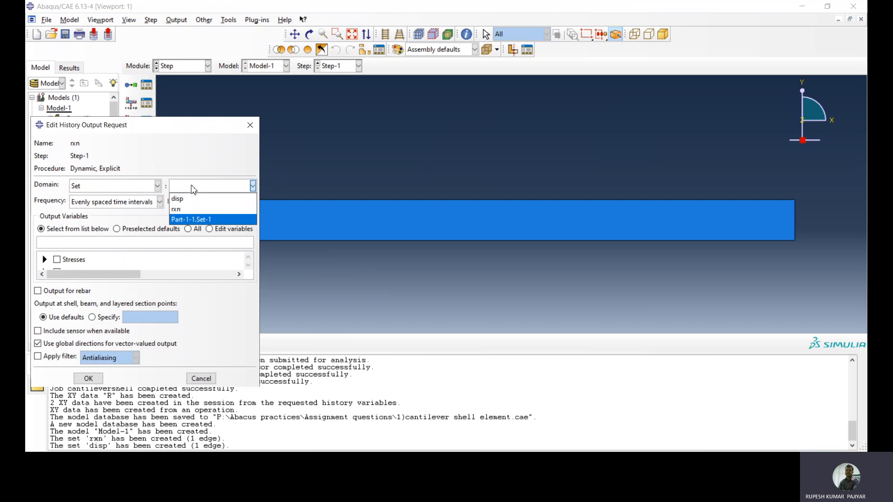
left_click(185, 209)
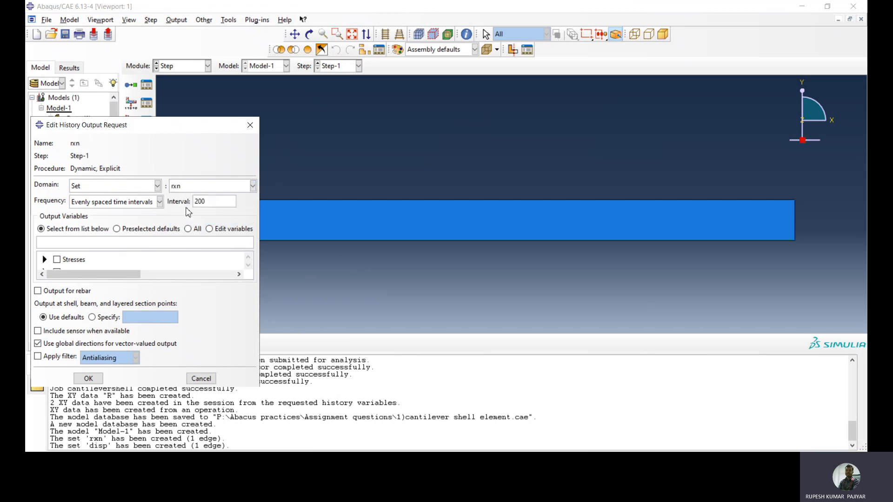
Select reaction force RF3 as the output variable of the rxn history request and save the request
left_click(248, 266)
left_click(249, 266)
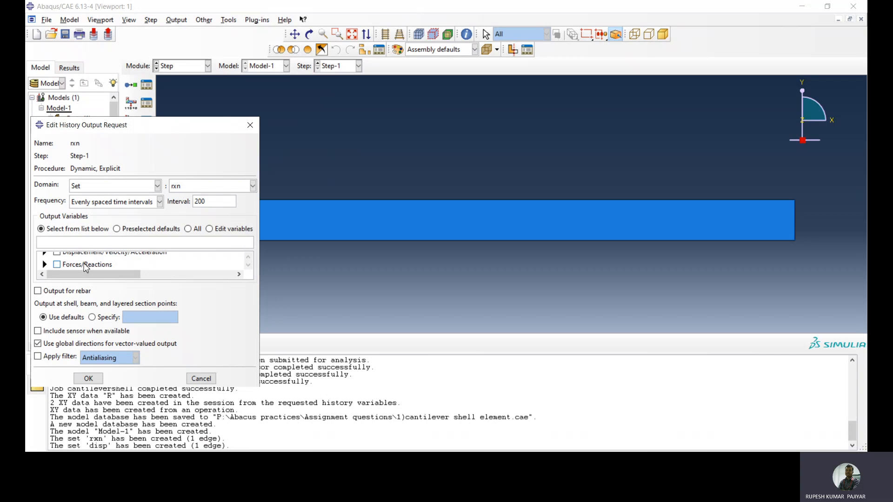
left_click(43, 264)
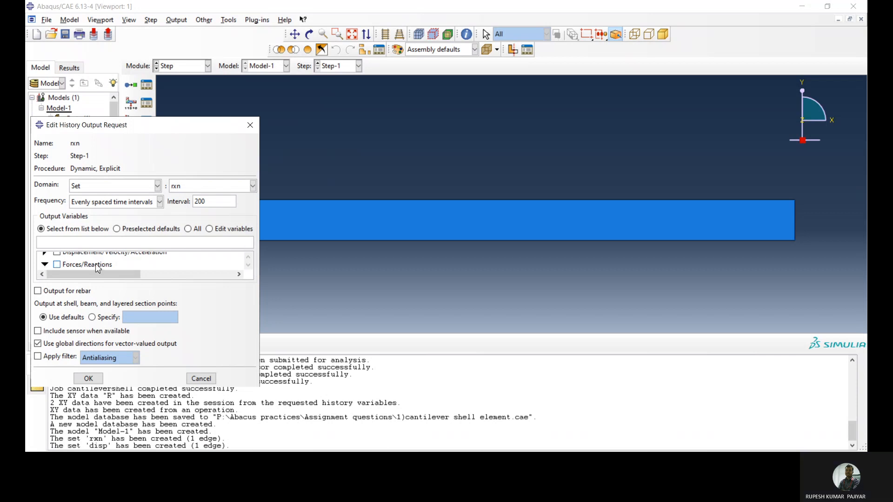
left_click(249, 264)
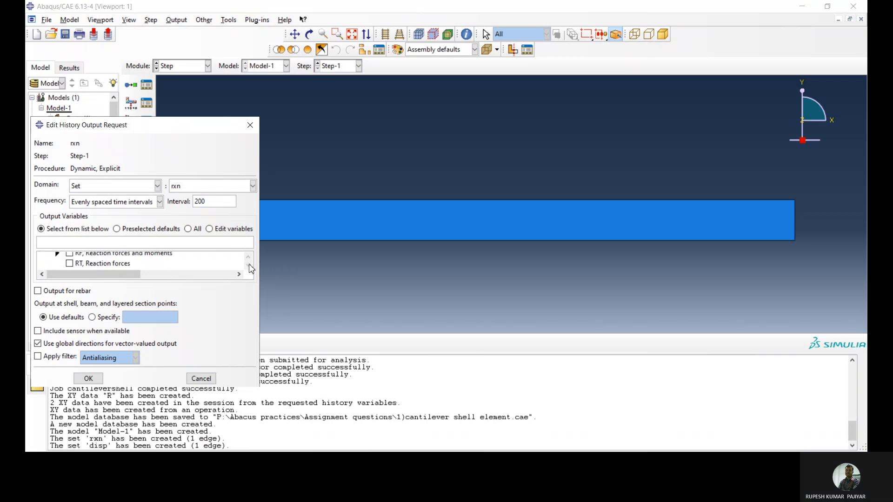
left_click(56, 263)
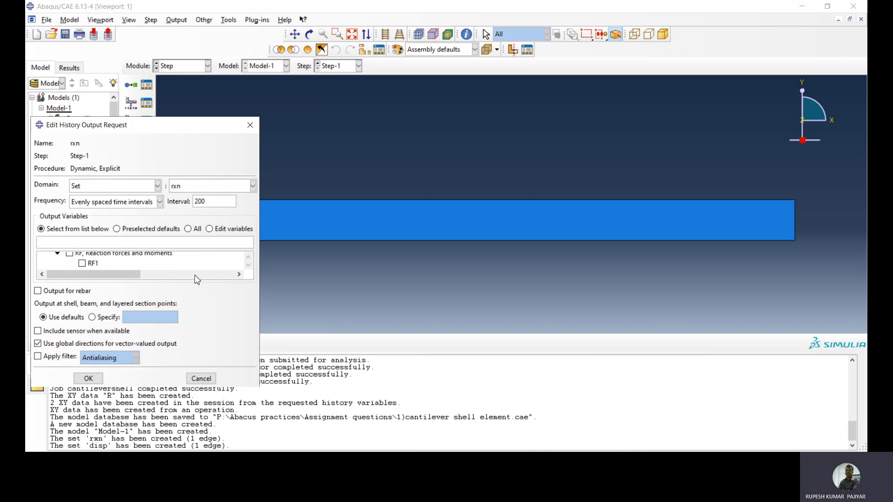
left_click(249, 266)
left_click(249, 267)
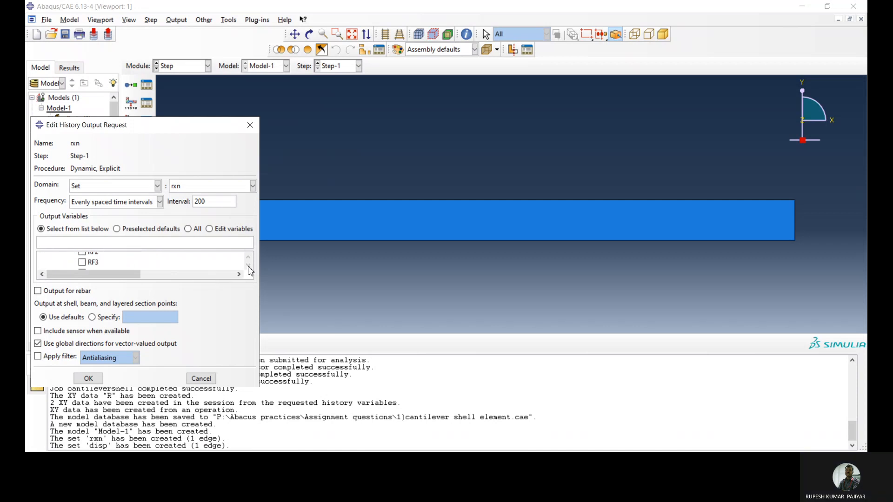
left_click(82, 262)
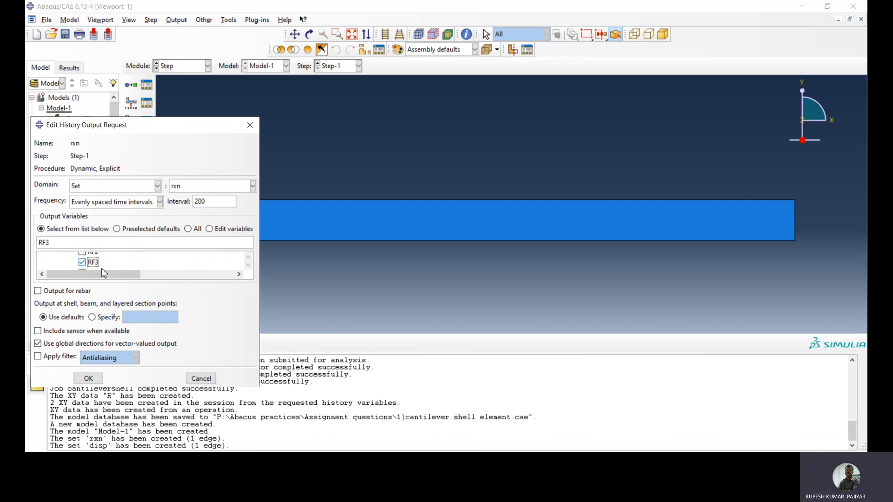
left_click(89, 378)
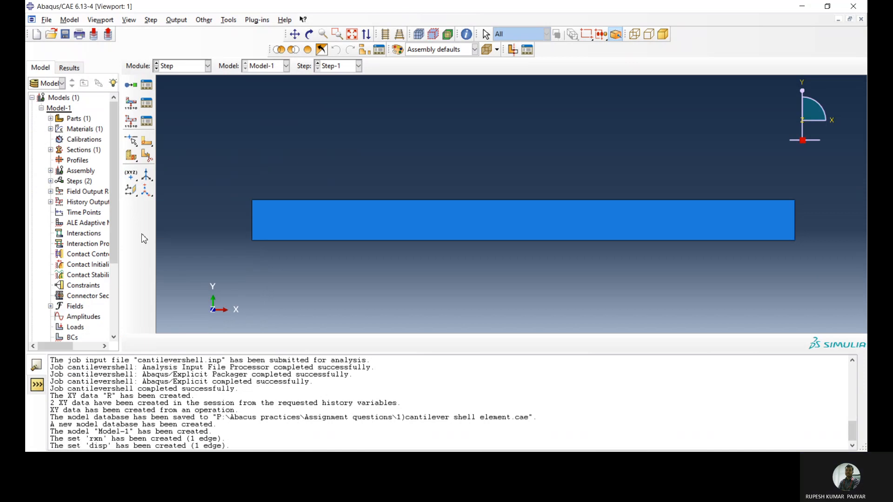
Start a history output request named disp for Step-1 and set its domain to the set disp
left_click(131, 122)
type("disp")
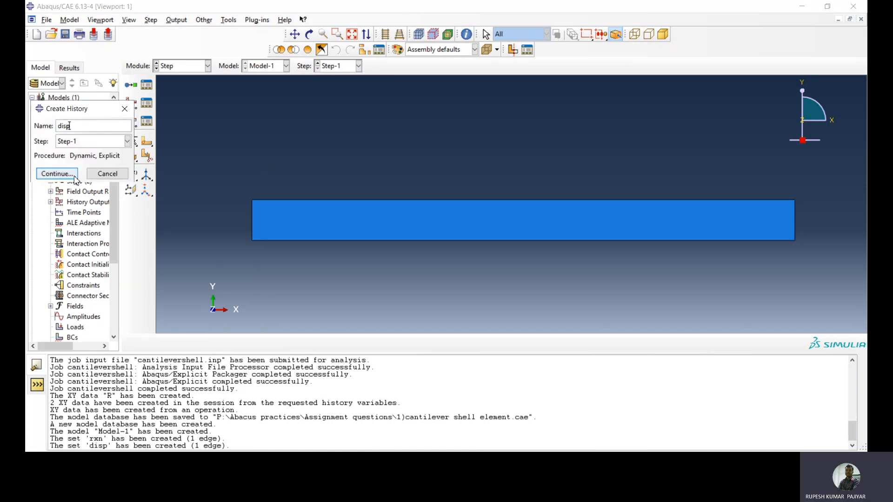
left_click(57, 174)
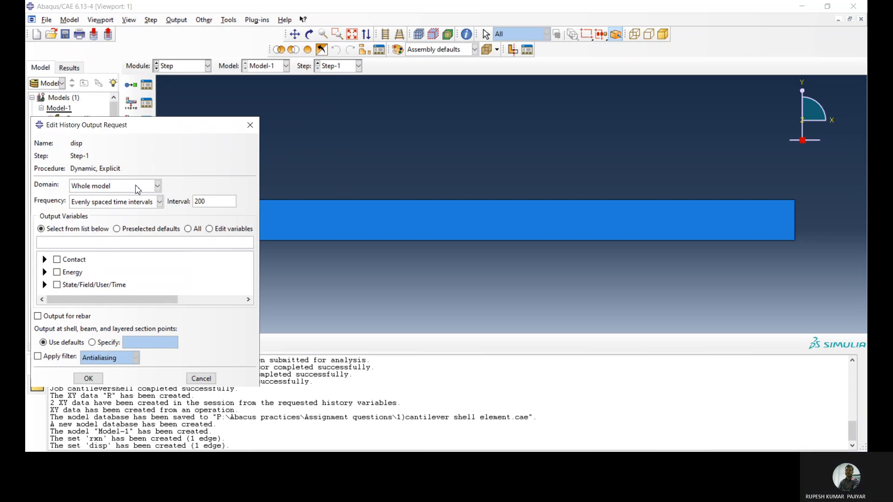
left_click(157, 186)
left_click(119, 208)
left_click(185, 187)
left_click(182, 196)
Select displacement U3 as the output variable of the disp history request and save the request
left_click(249, 265)
left_click(45, 263)
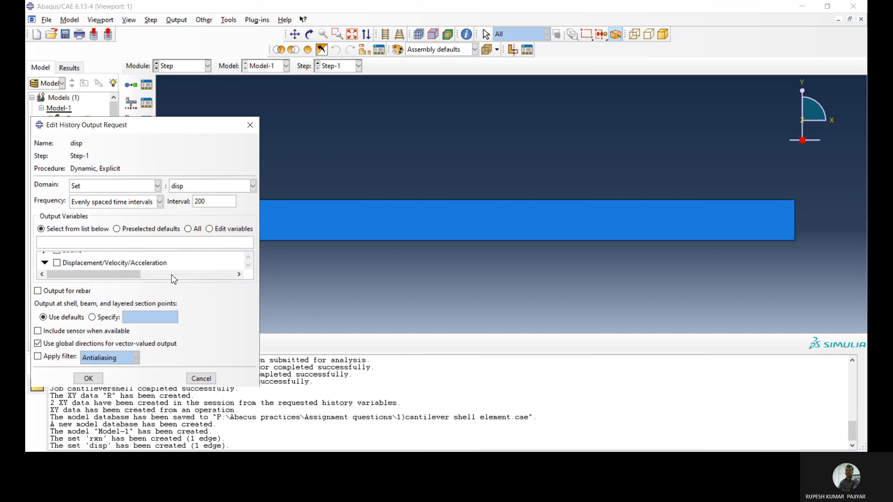
left_click(248, 266)
left_click(57, 262)
left_click(248, 266)
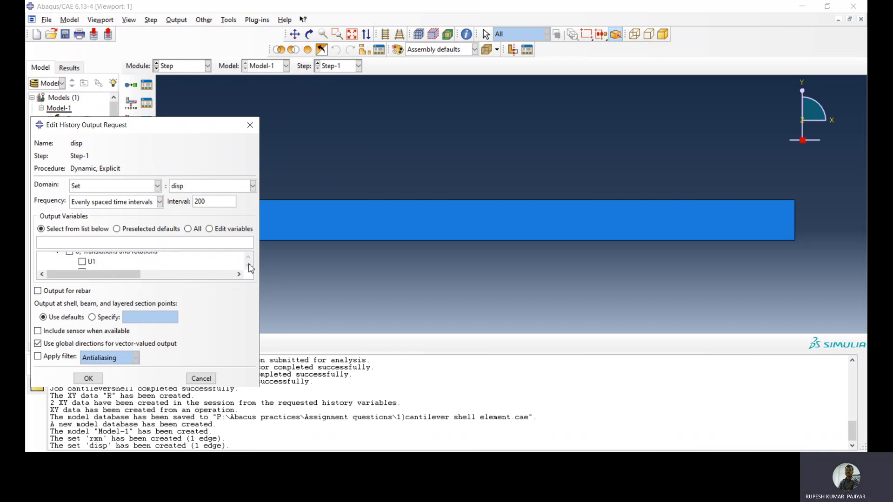
left_click(81, 260)
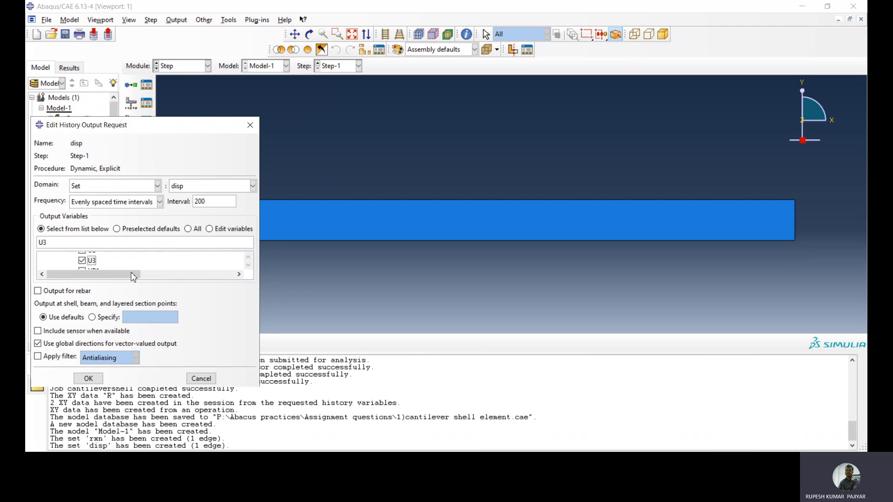
left_click(88, 378)
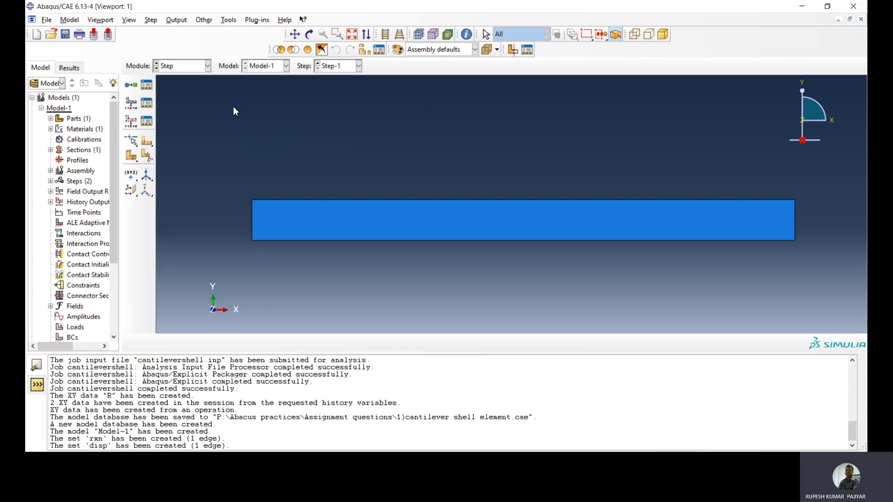
Create a field output request named rxn in Step-1 for the set rxn, with all Forces/Reactions variables
left_click(131, 103)
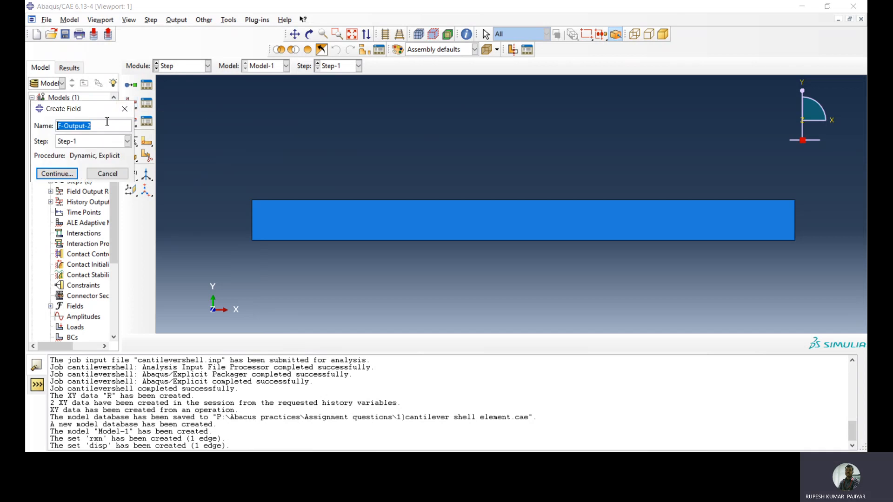
key("BackSpace")
left_click(75, 174)
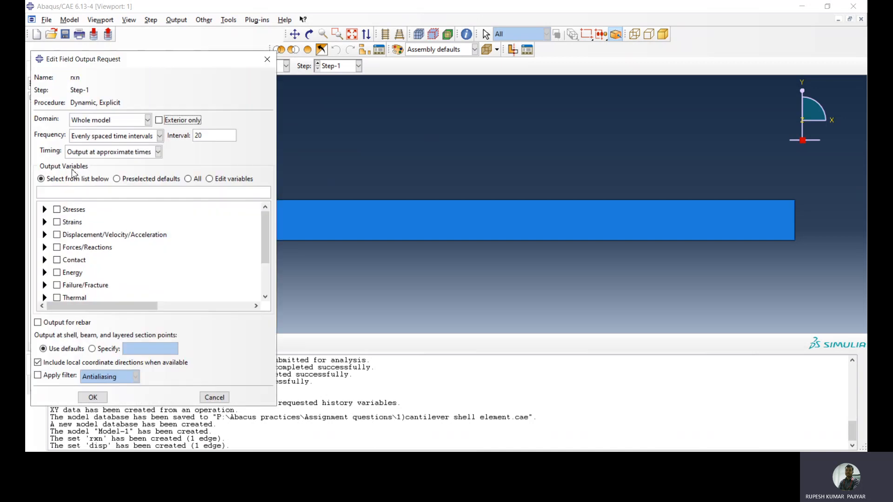
left_click(114, 120)
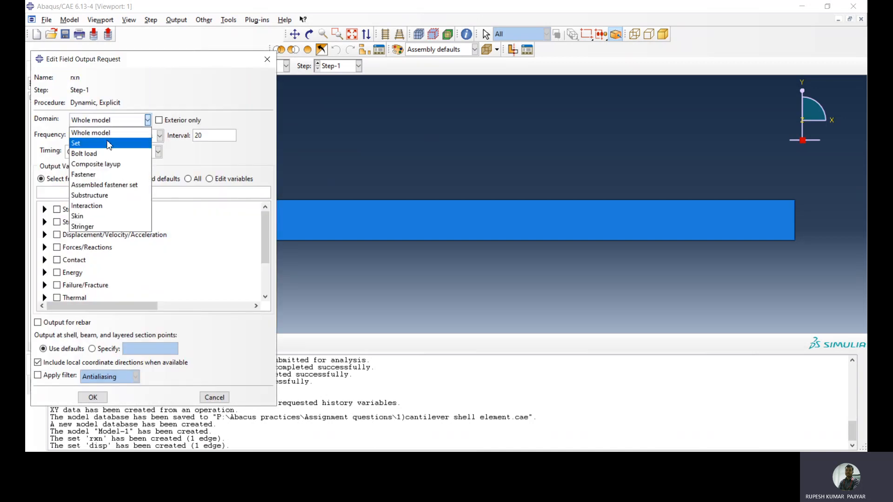
left_click(114, 139)
left_click(194, 121)
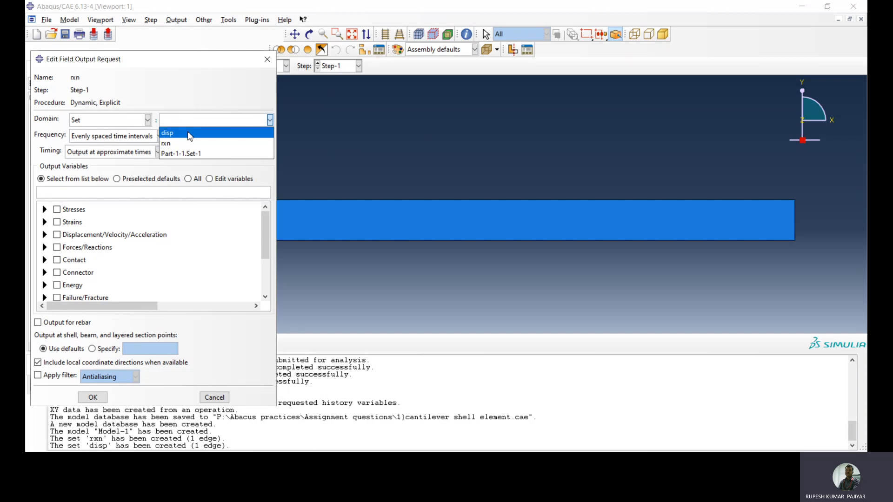
left_click(184, 143)
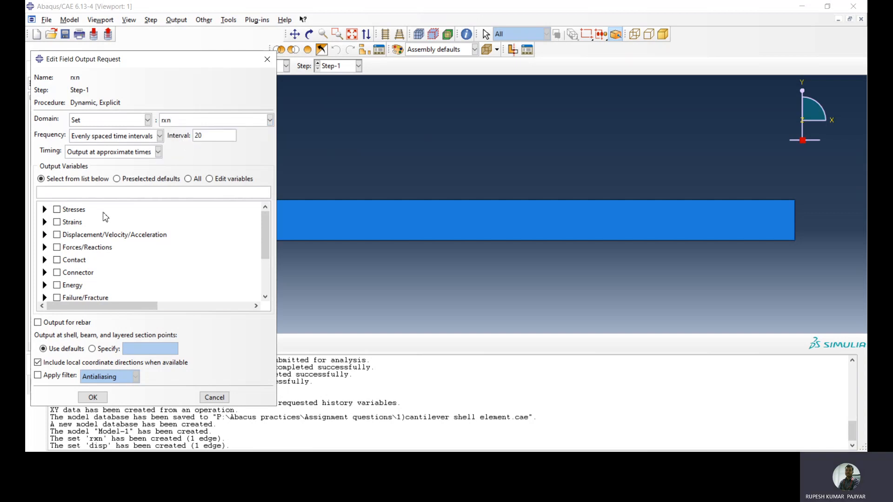
left_click(56, 247)
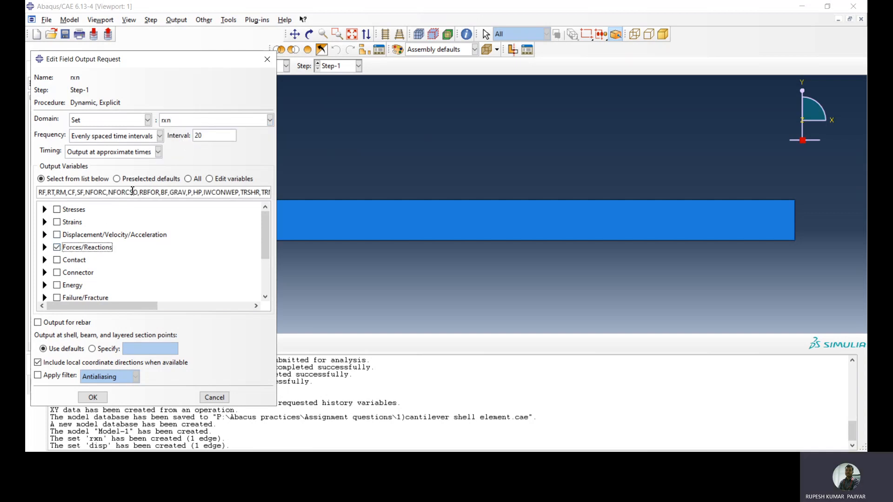
left_click(87, 399)
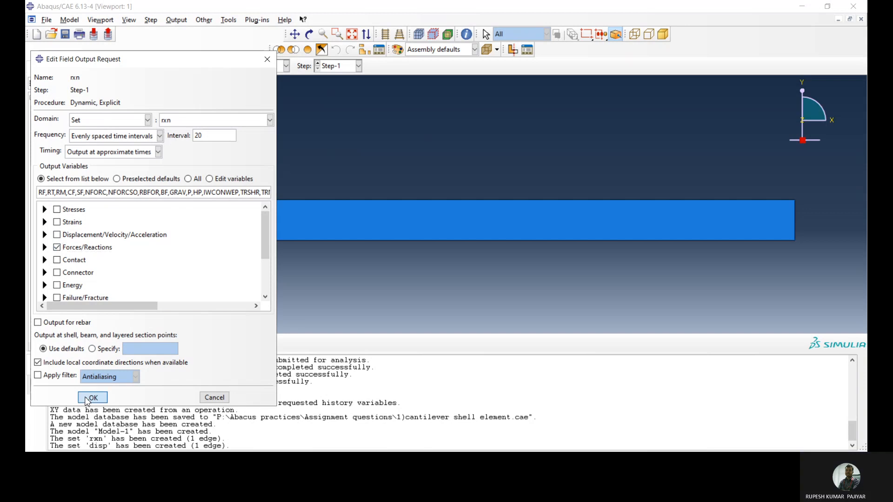
Create a field output request named disp in Step-1 for the set disp, with all Displacement/Velocity/Acceleration variables
left_click(130, 103)
type("disp")
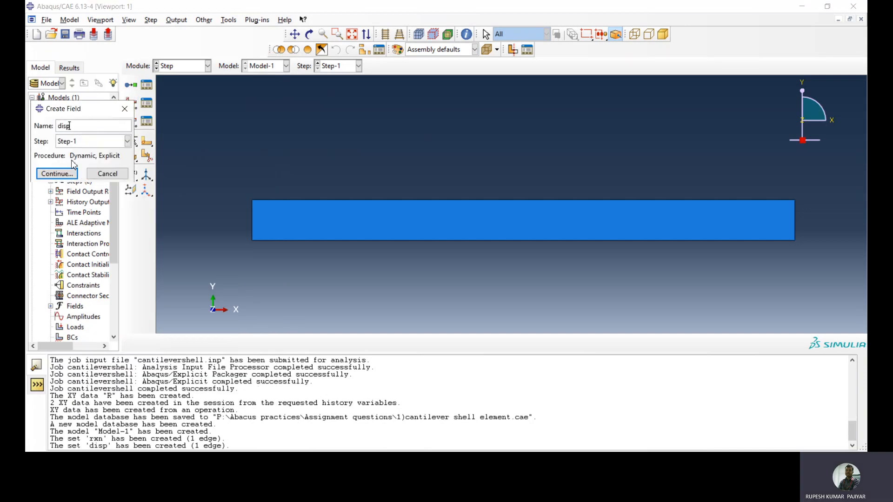
left_click(67, 174)
left_click(58, 235)
left_click(130, 120)
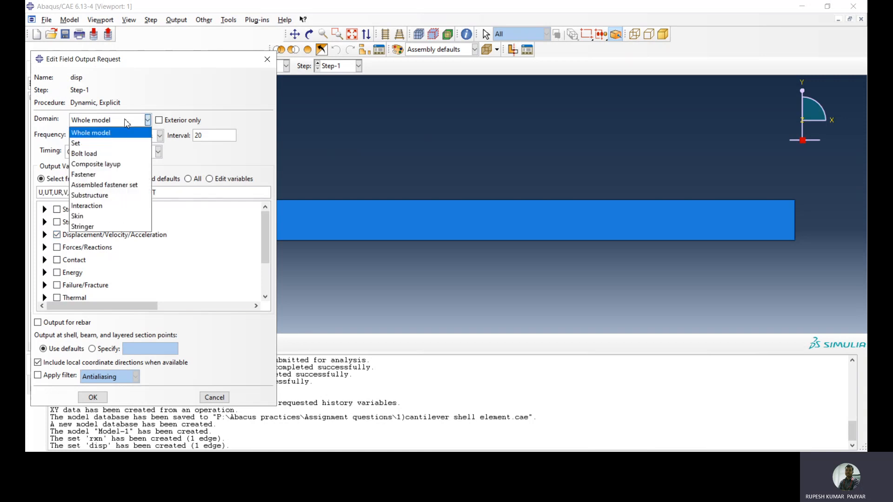
left_click(115, 144)
left_click(193, 120)
left_click(181, 135)
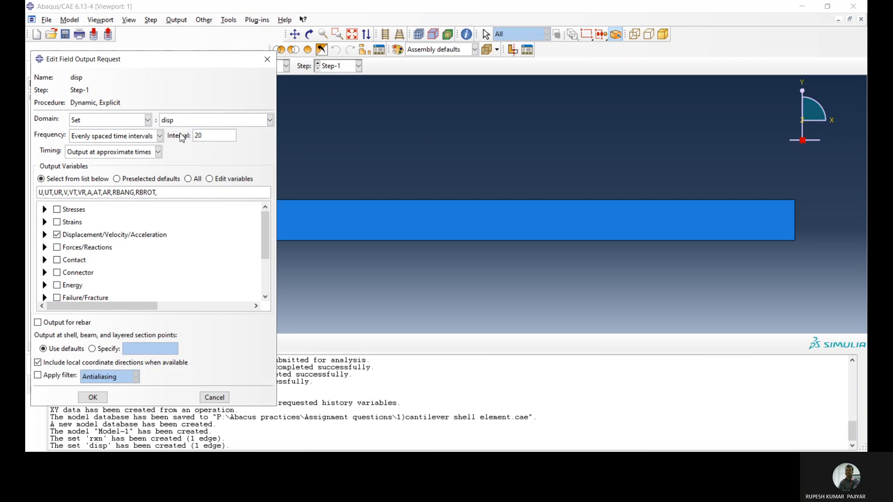
left_click(92, 397)
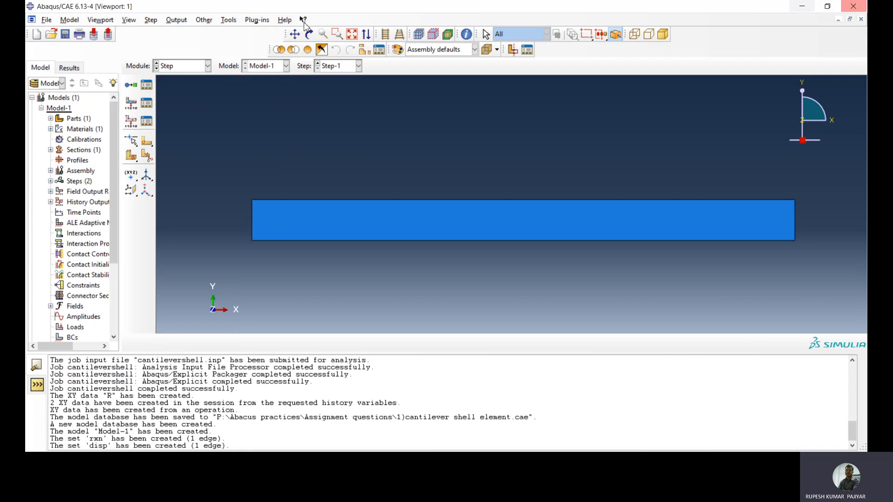
Switch to the Load module and start a concentrated force in Step-1 at the cantilever's upper right corner point
left_click(183, 68)
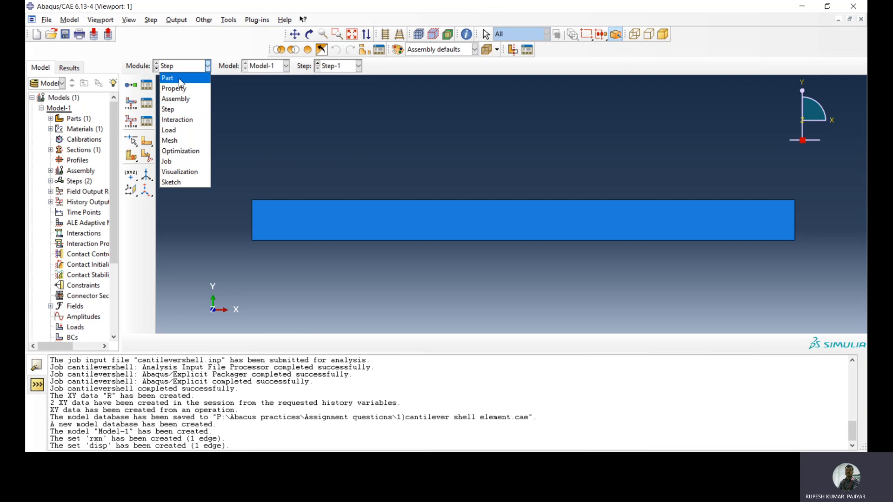
left_click(187, 128)
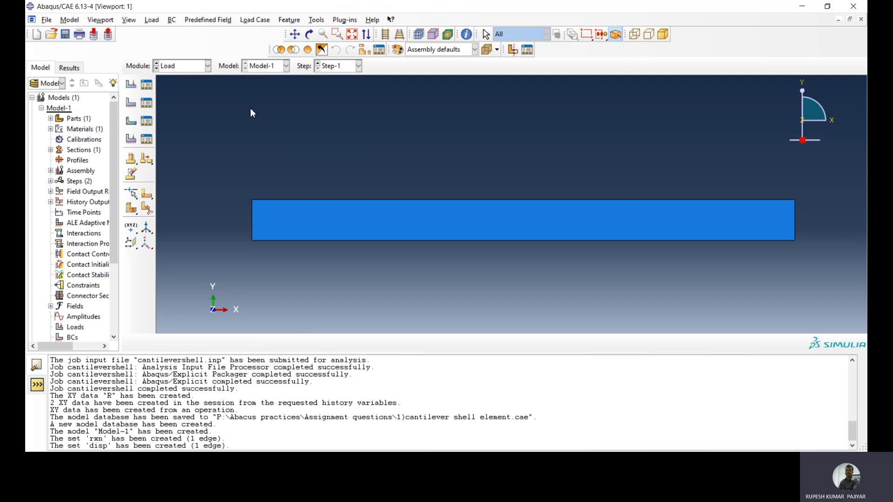
left_click(147, 86)
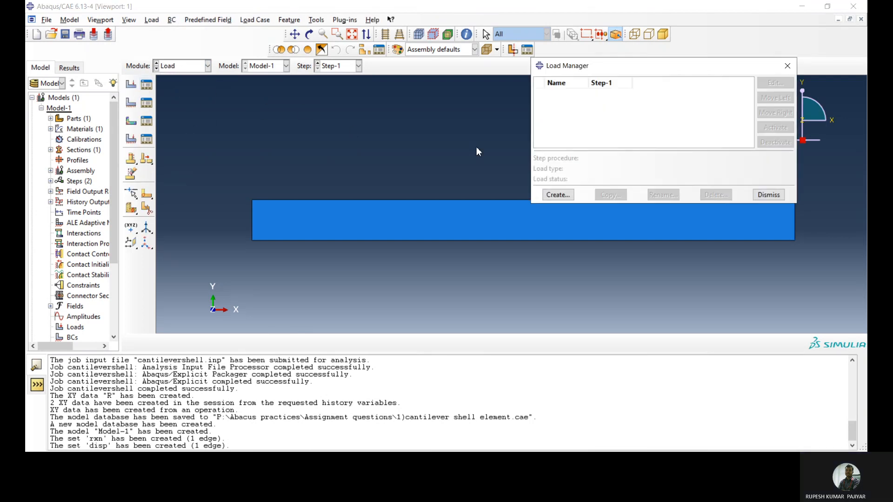
left_click(556, 195)
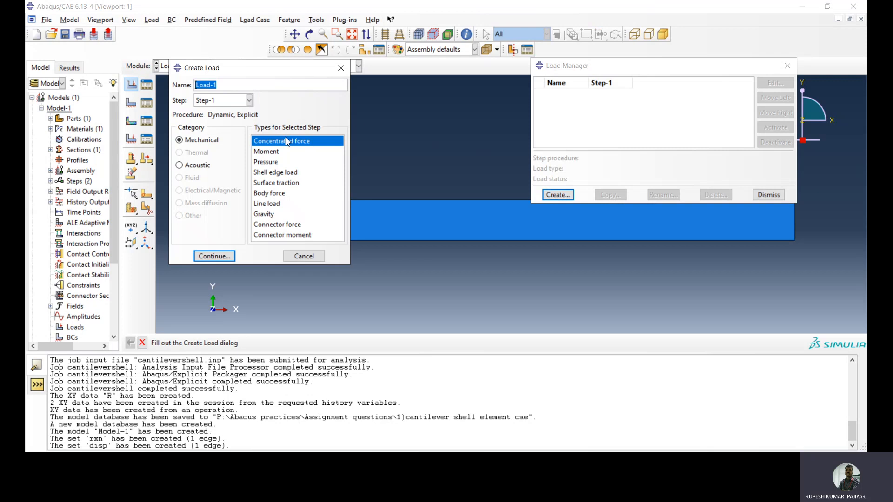
left_click(626, 71)
left_click_drag(625, 68, 555, 26)
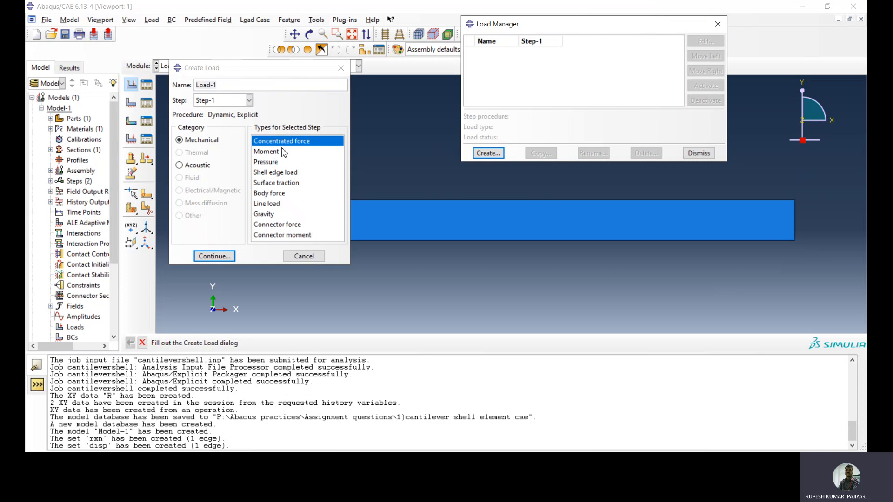
left_click(214, 255)
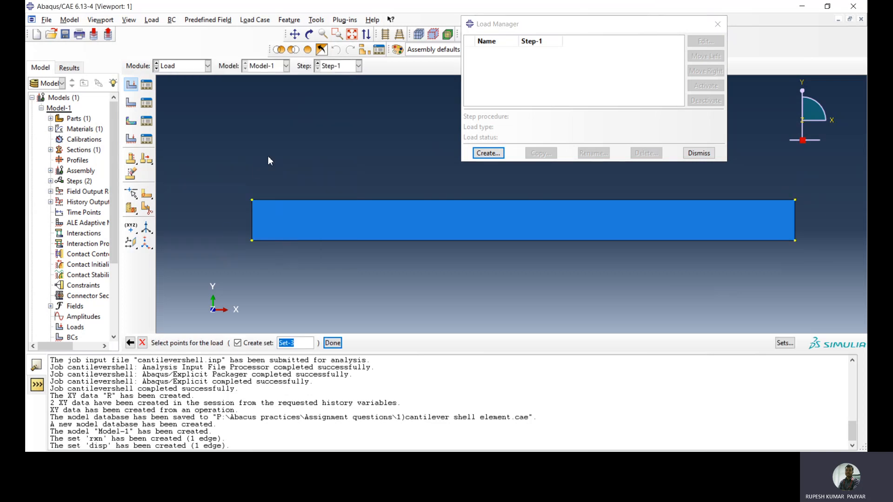
left_click(794, 200)
left_click(332, 342)
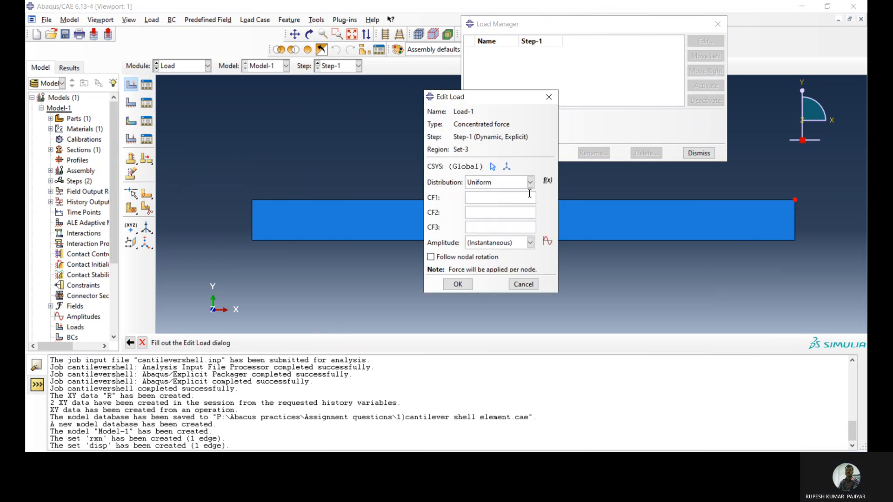
Create a smooth step amplitude named Amp-1 that rises from 0 at time 0 to an amplitude of 1
left_click(547, 241)
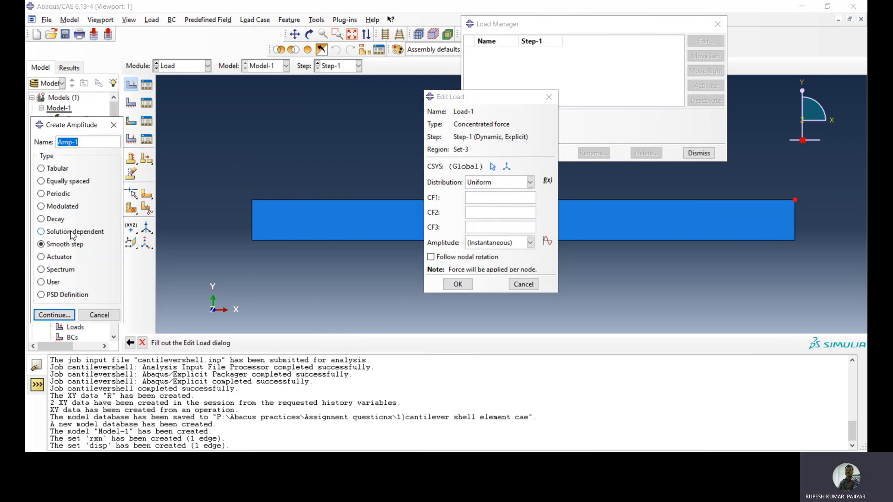
left_click(53, 315)
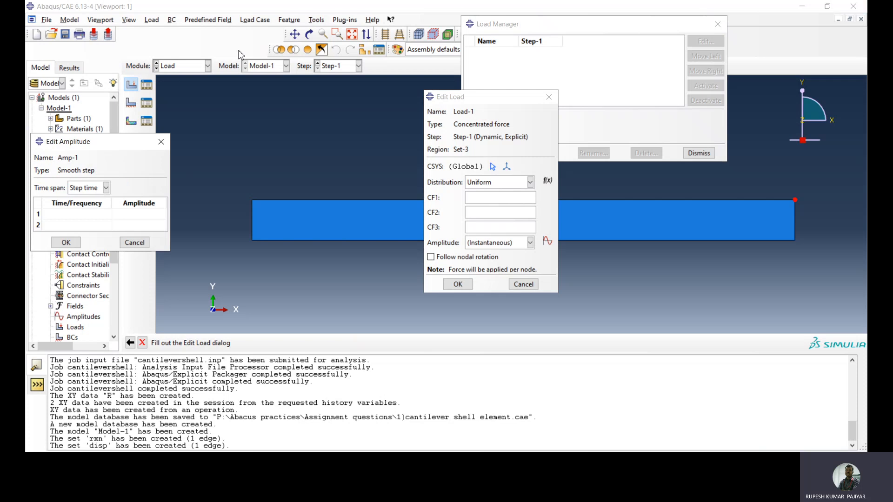
left_click(70, 214)
type("0")
key("Tab")
type("0")
left_click(89, 224)
left_click(138, 226)
type("1")
left_click(68, 244)
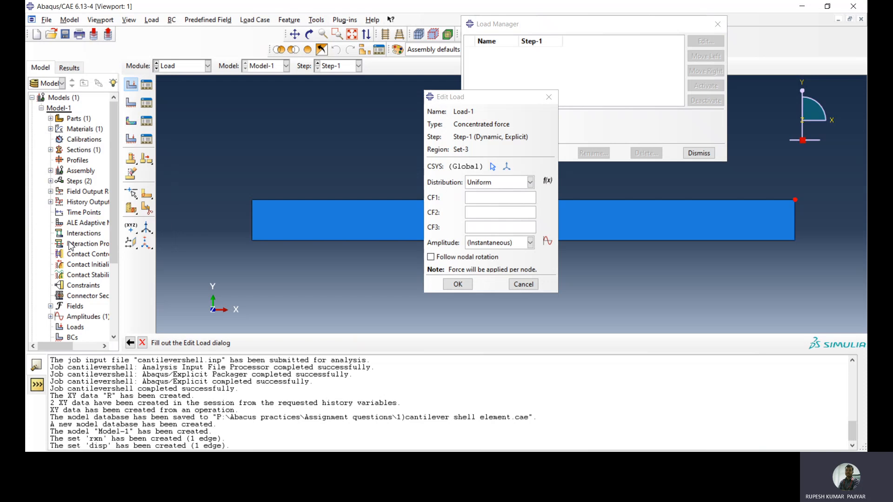
Assign amplitude Amp-1 to the upper corner force, set its CF3 component to -5 and save the load
left_click(531, 242)
left_click(484, 266)
left_click(480, 227)
type("-5")
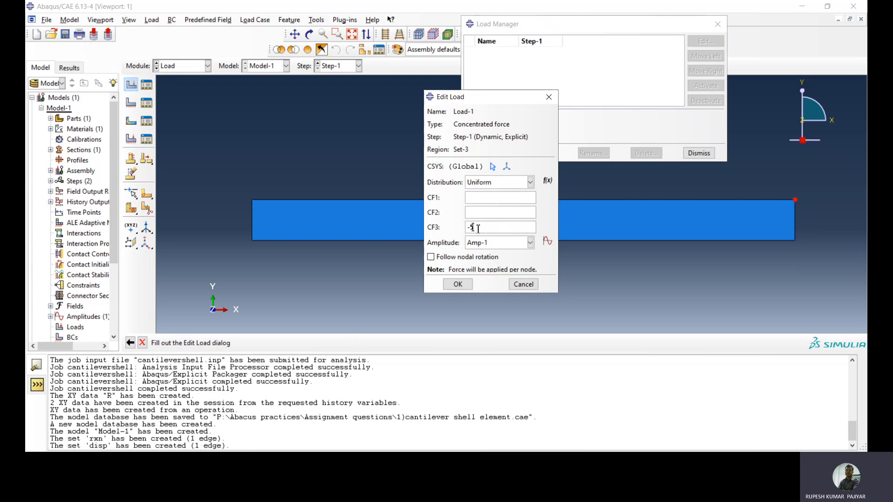
left_click(457, 283)
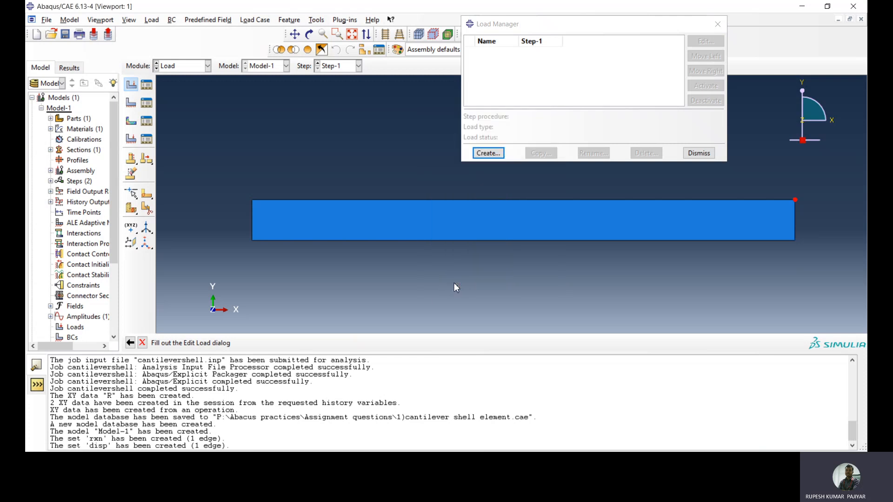
Start a second concentrated force in Step-1 at the cantilever's lower right corner point
left_click(487, 153)
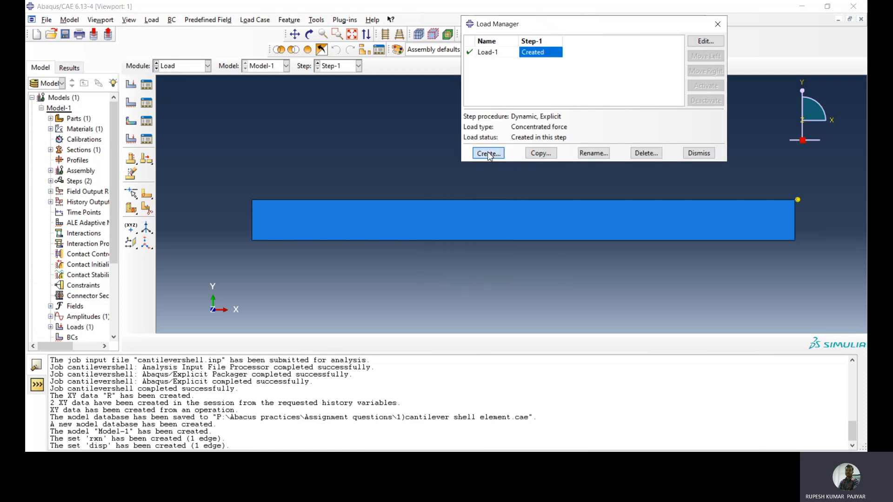
left_click(228, 257)
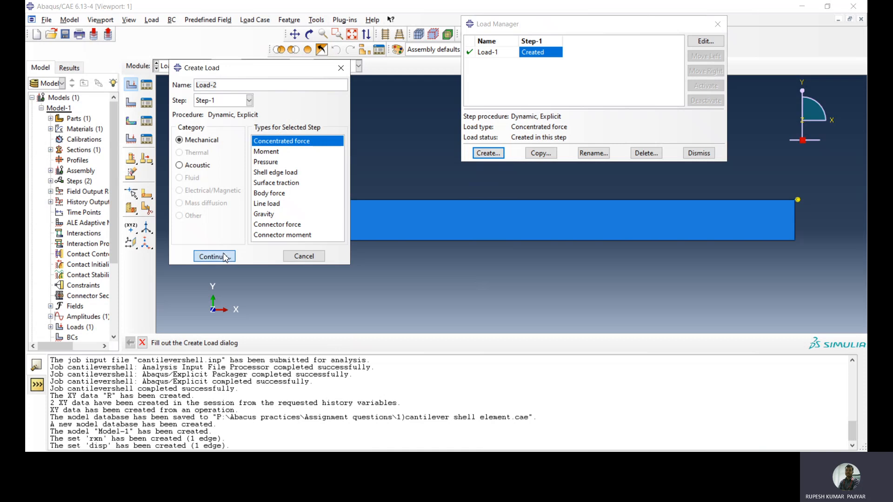
left_click(795, 241)
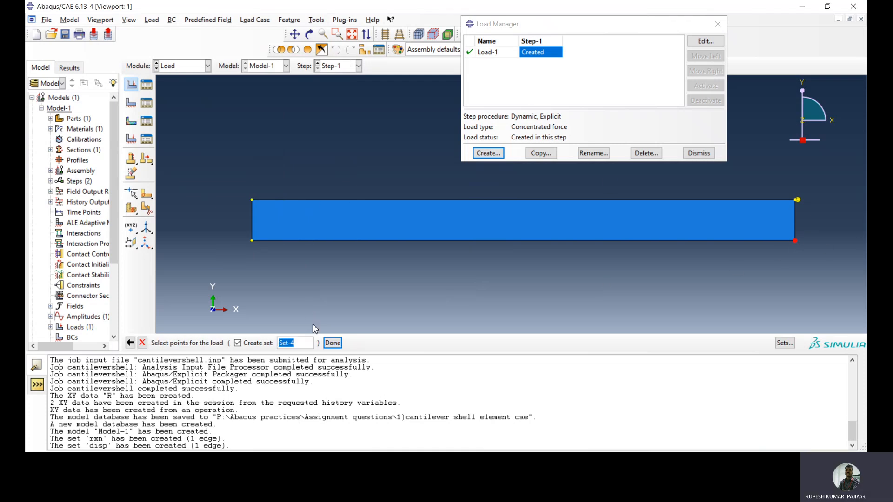
left_click(332, 343)
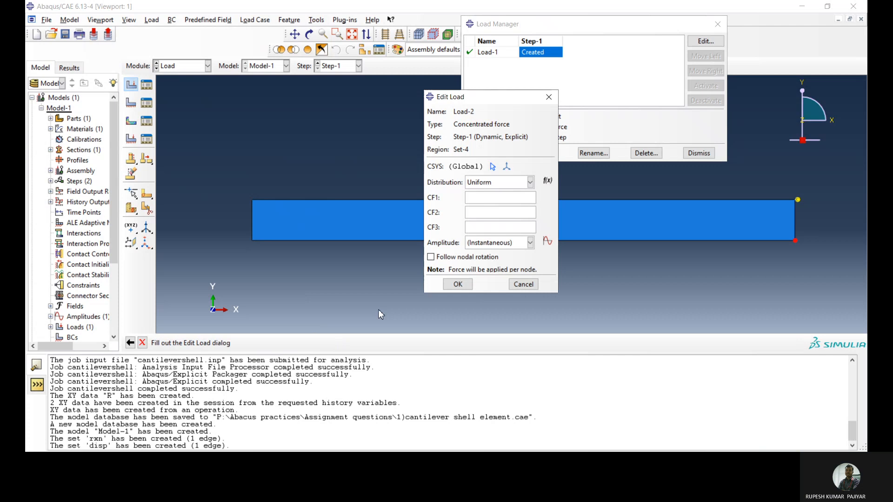
Assign amplitude Amp-1 to the lower corner force, set its CF3 component to -5, save it and close the load list
left_click(494, 242)
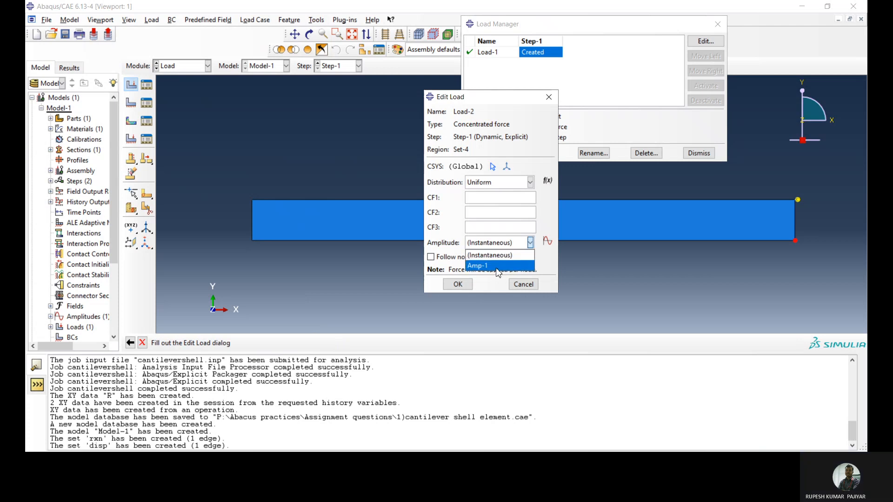
left_click(493, 265)
left_click(480, 226)
type("-5")
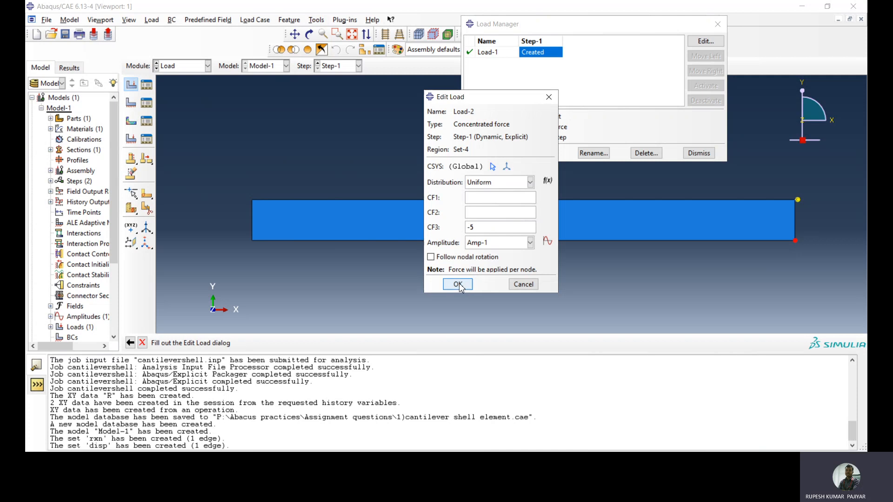
left_click(458, 284)
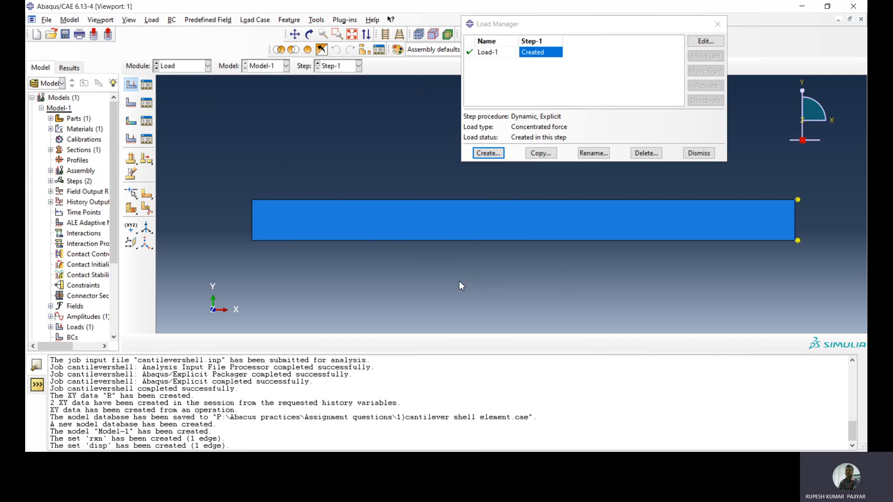
left_click(701, 153)
Examine the direction of both tip corner forces in a tilted 3D view and inspect the cantilever's opposite end
left_click(309, 35)
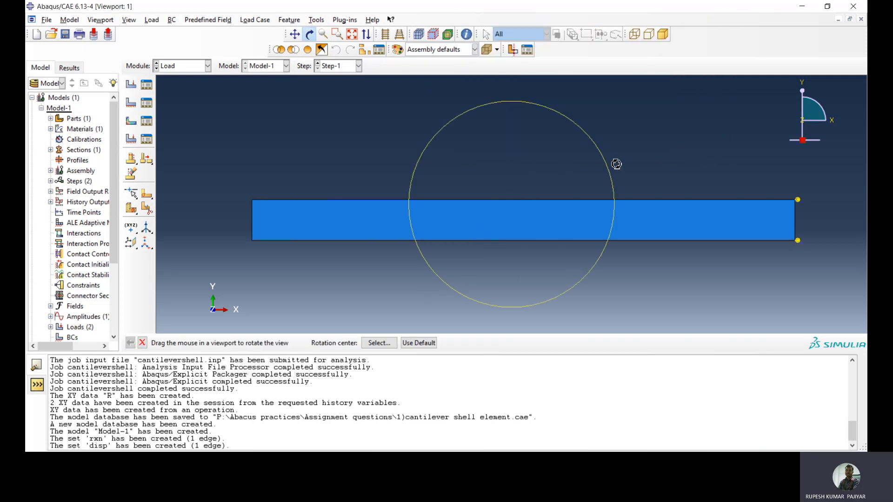
left_click_drag(734, 167, 734, 160)
left_click_drag(642, 282, 614, 279)
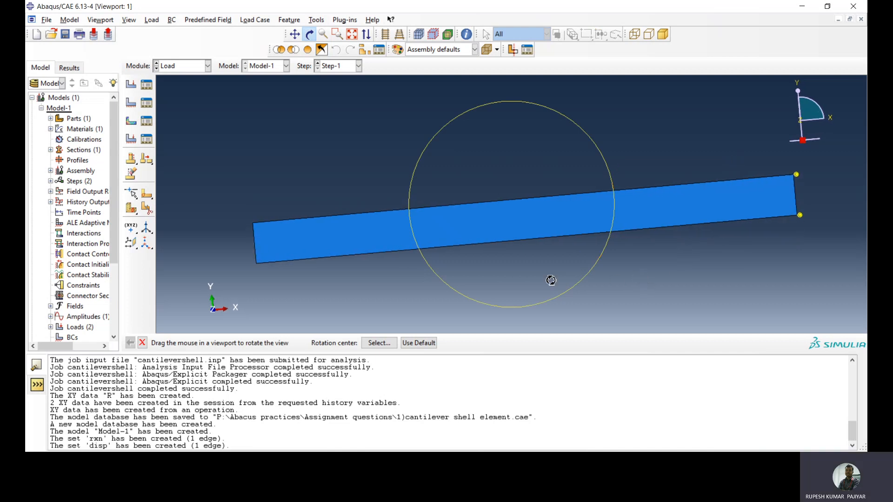
left_click_drag(535, 272, 498, 175)
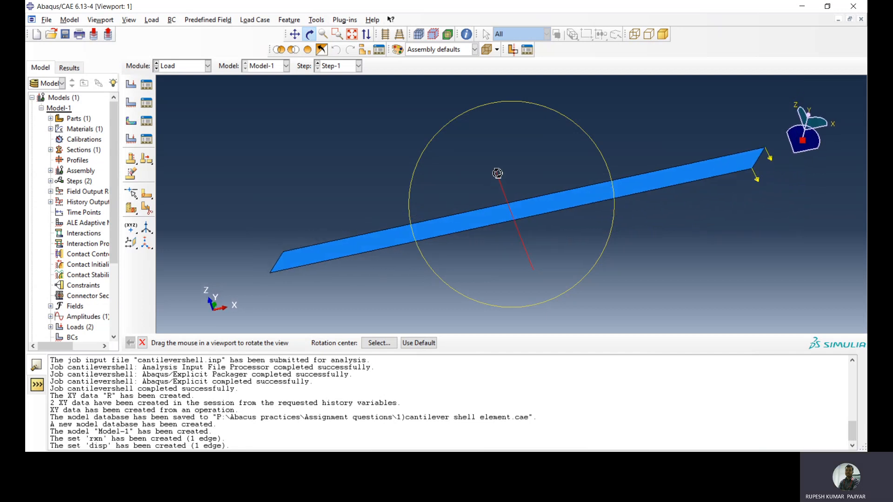
left_click(309, 34)
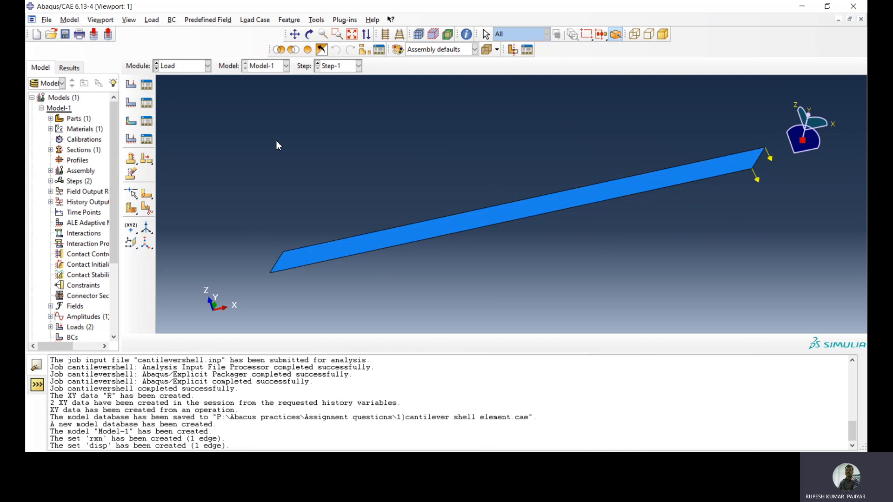
left_click(310, 34)
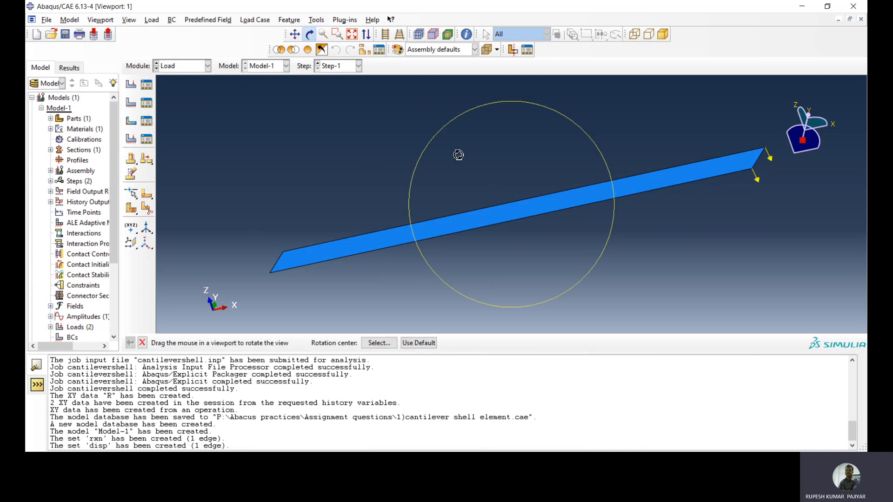
left_click_drag(664, 239, 689, 257)
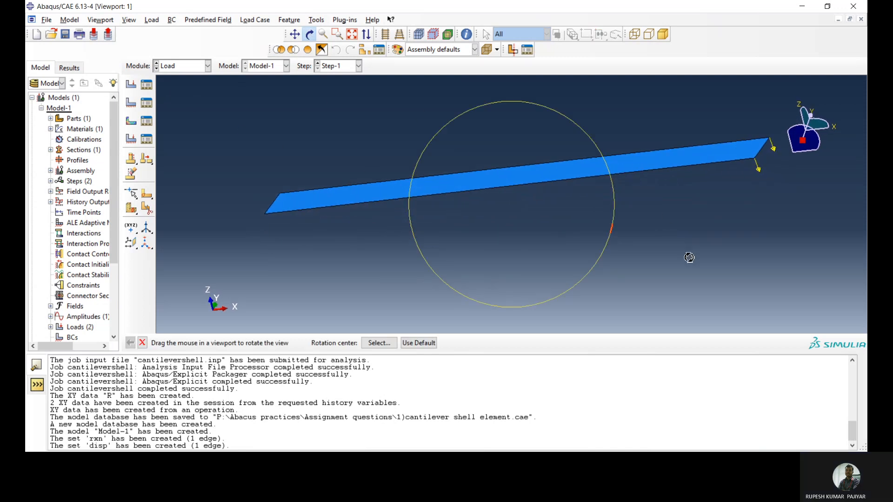
left_click_drag(521, 201, 449, 157)
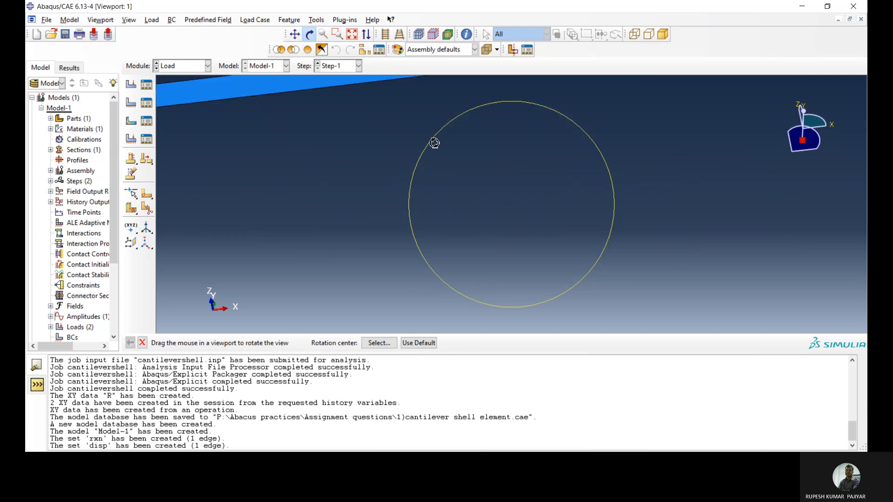
left_click(309, 34)
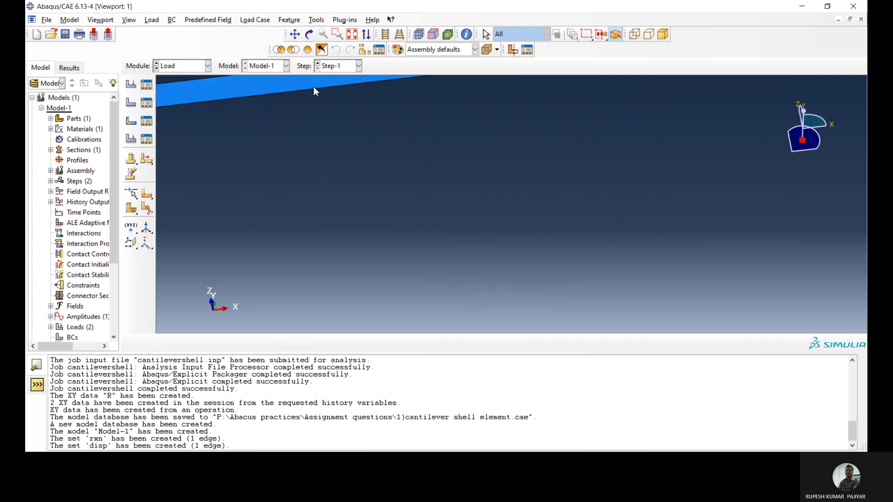
left_click(295, 34)
left_click_drag(277, 104, 463, 191)
left_click_drag(282, 167, 243, 180)
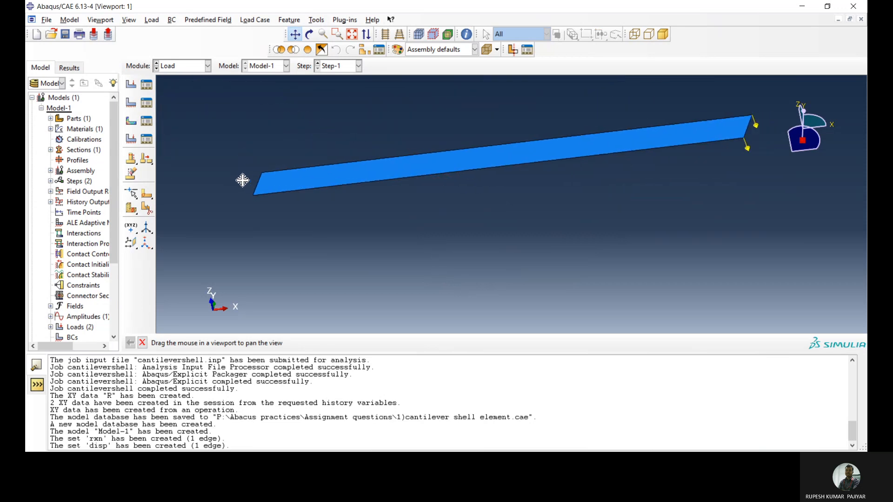
scroll(242, 180, "down", 3)
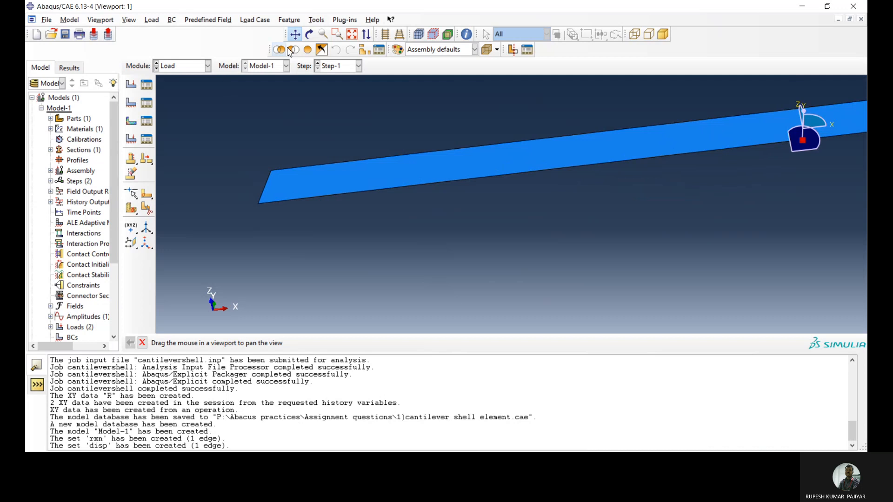
left_click(298, 36)
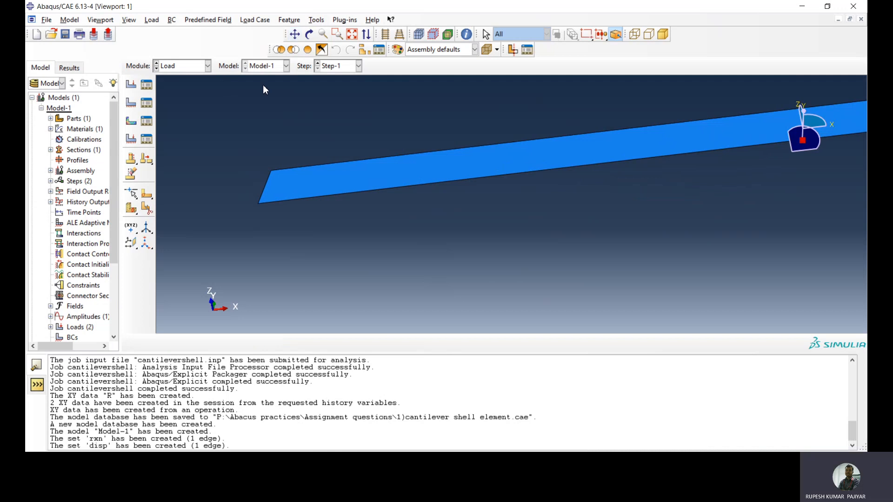
Create a Symmetry/Antisymmetry/Encastre boundary condition in Step-1 that fixes the cantilever's left short edge with ENCASTRE
left_click(151, 104)
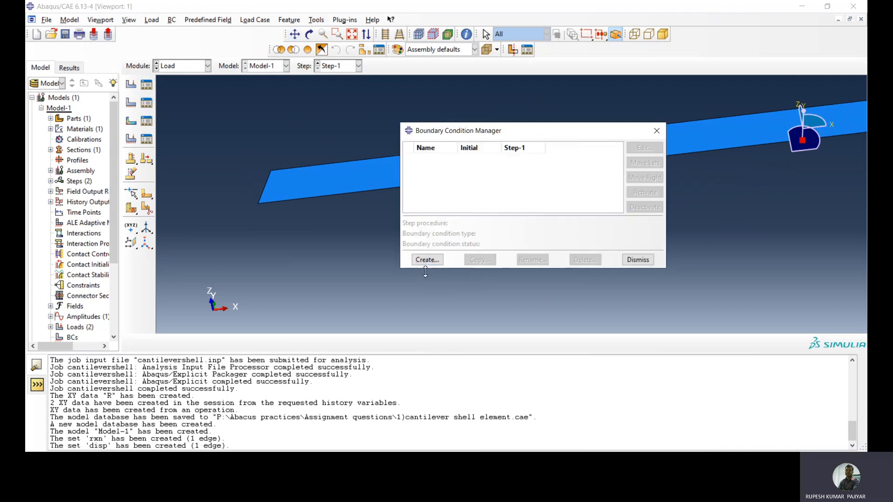
left_click(426, 259)
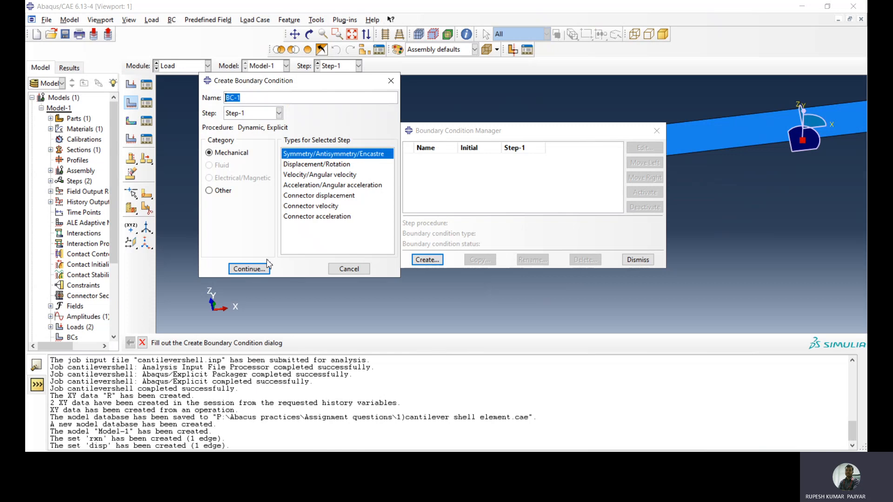
left_click(252, 269)
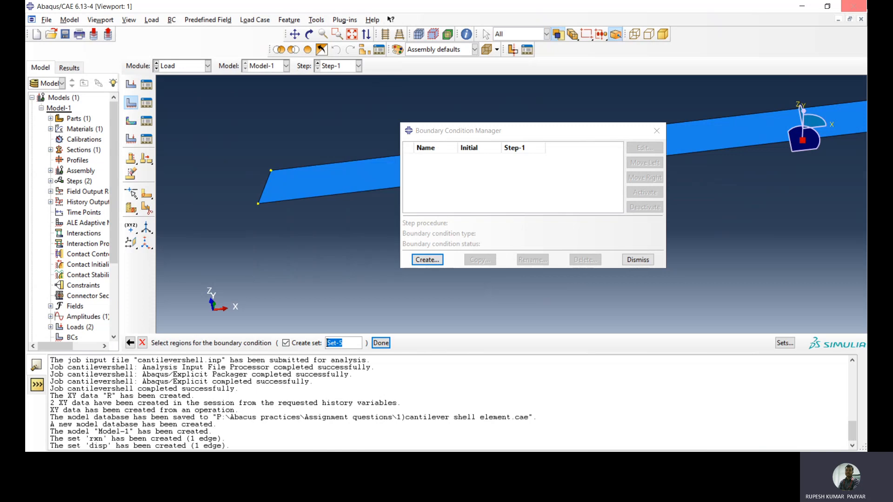
left_click(266, 189)
left_click(380, 344)
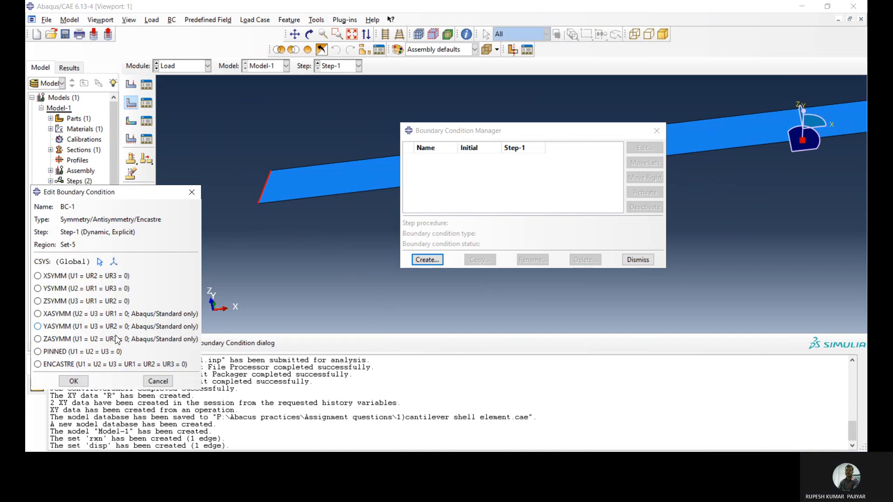
left_click(108, 364)
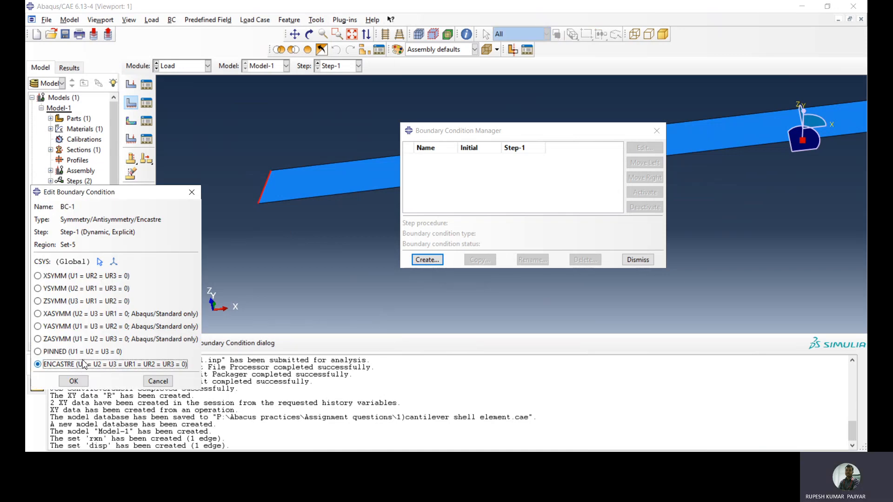
left_click(74, 381)
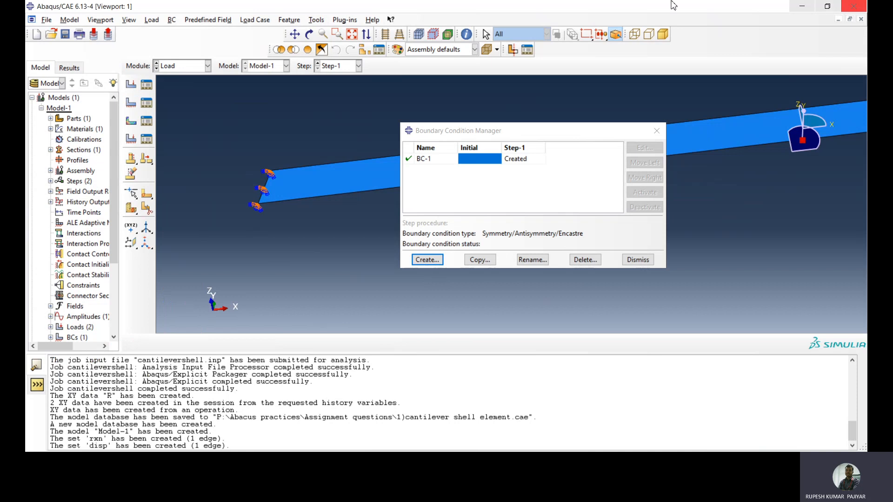
left_click(638, 259)
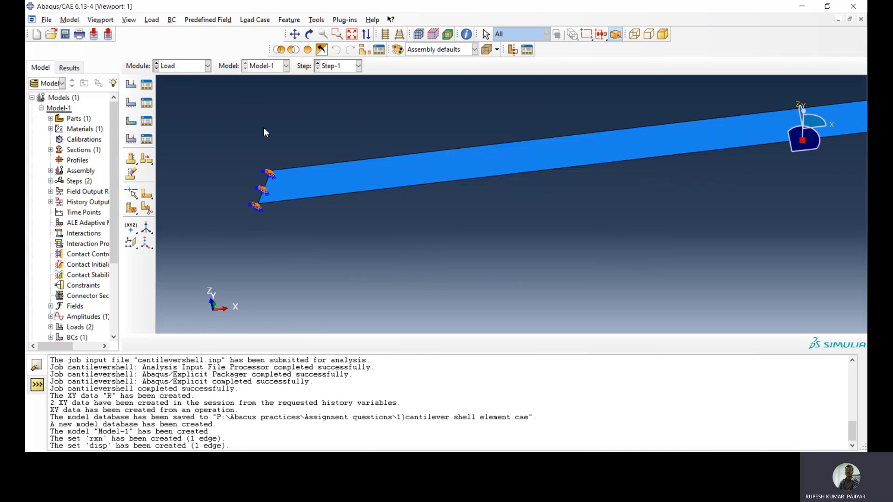
Switch to the Mesh module and make Part-1 the object for meshing instead of the assembly
left_click(188, 69)
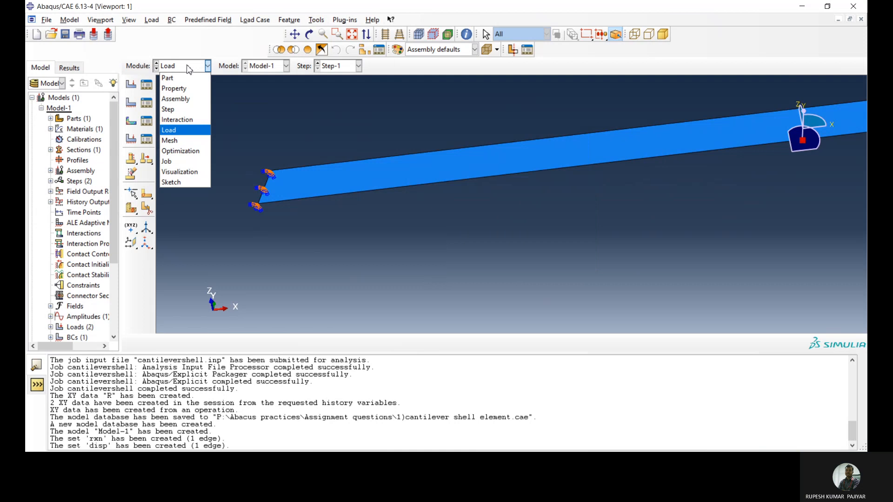
left_click(188, 139)
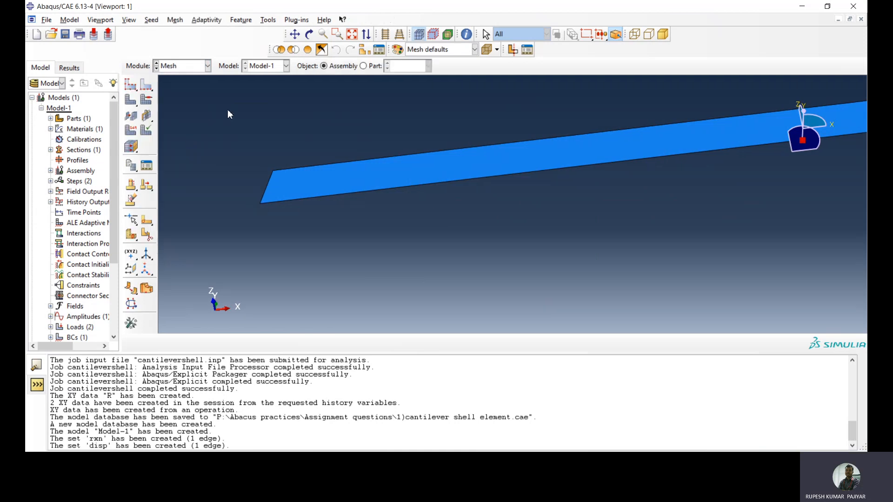
left_click(363, 66)
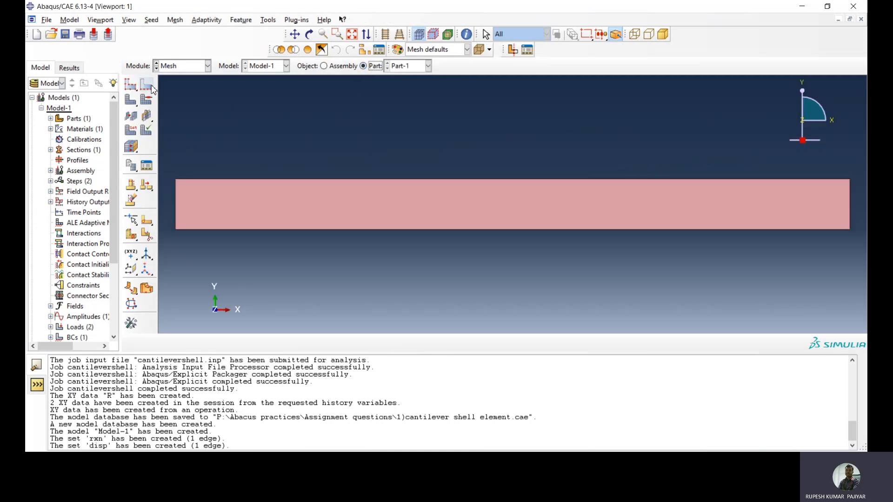
Seed all edges of Part-1 by size with an approximate element size of 0.2 and mesh the part
left_click(146, 86)
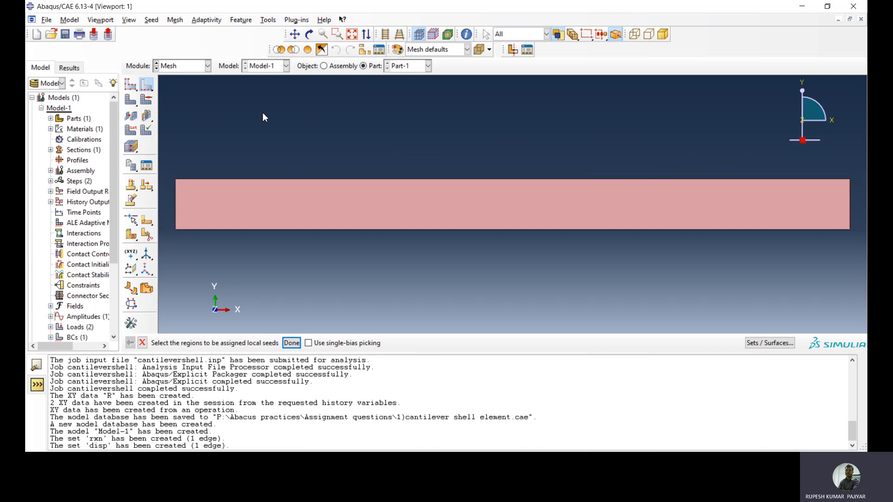
left_click_drag(274, 146, 383, 258)
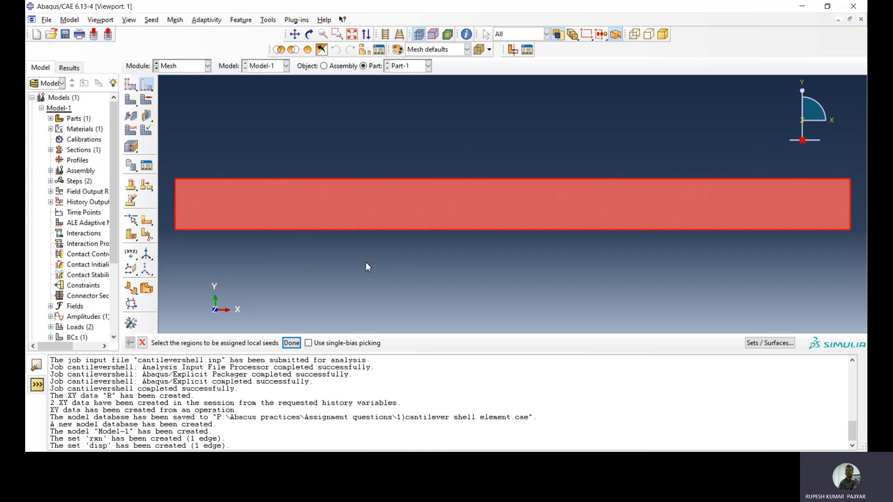
left_click(292, 343)
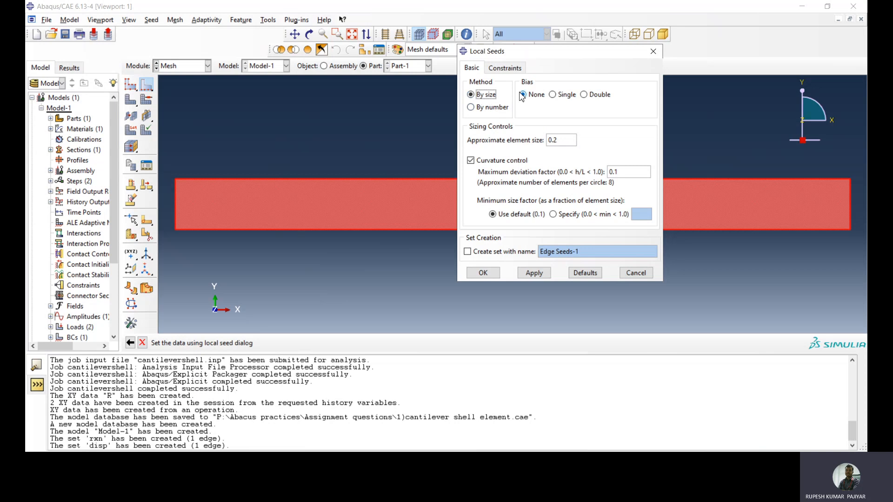
left_click(484, 273)
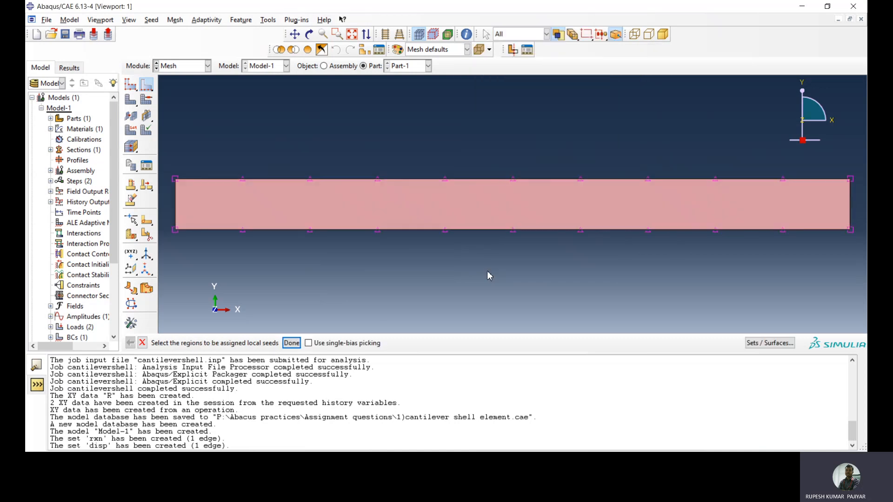
left_click(292, 343)
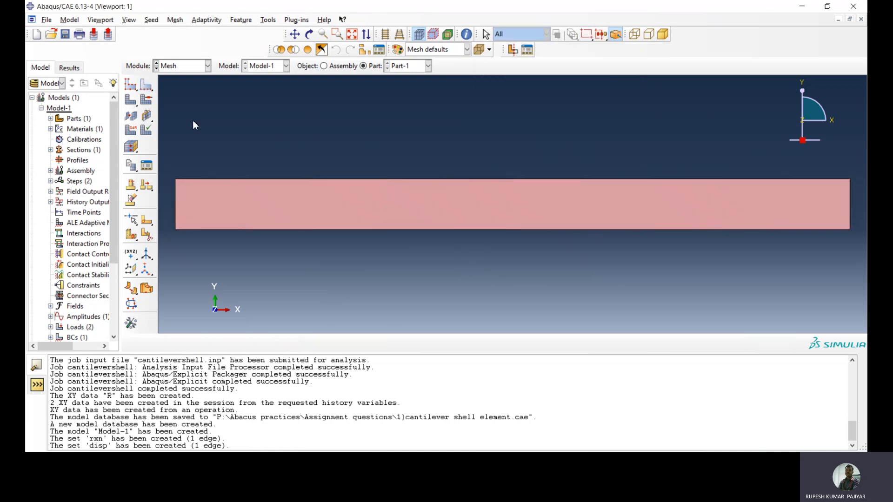
left_click(131, 115)
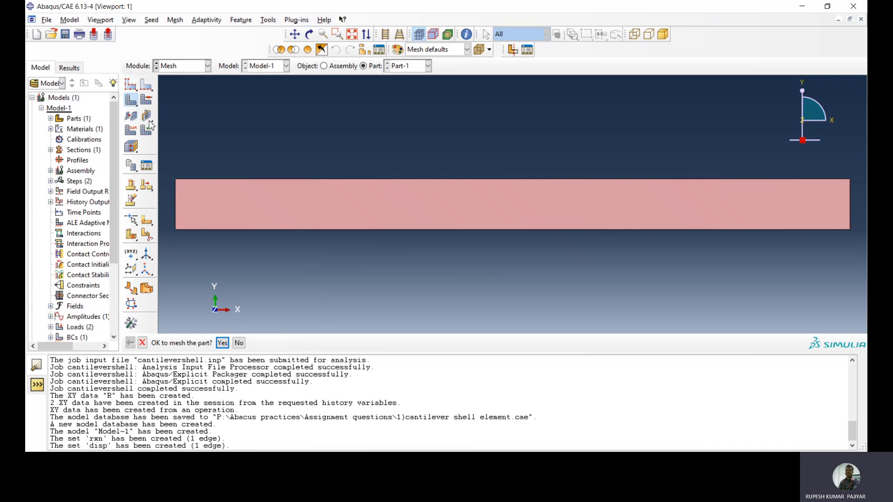
left_click(218, 343)
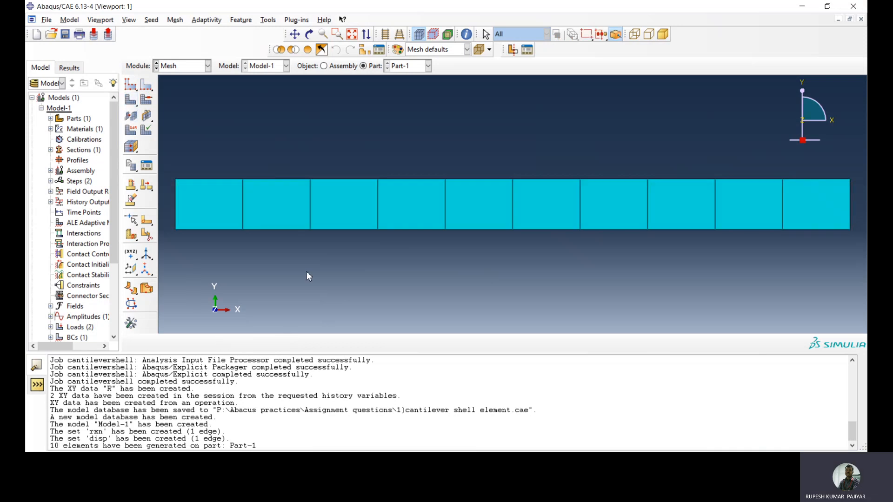
Switch to the Job module and create a full analysis job named cantilevershell for Model-1 with the default submission settings
left_click(189, 68)
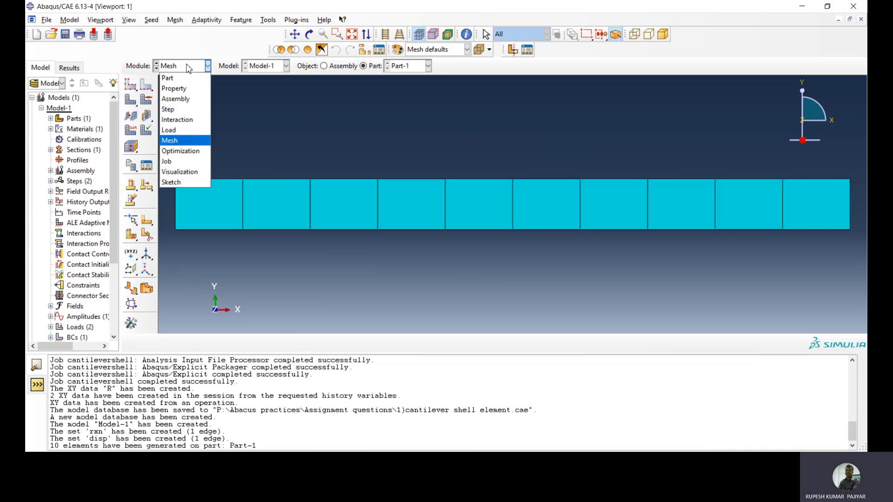
left_click(180, 161)
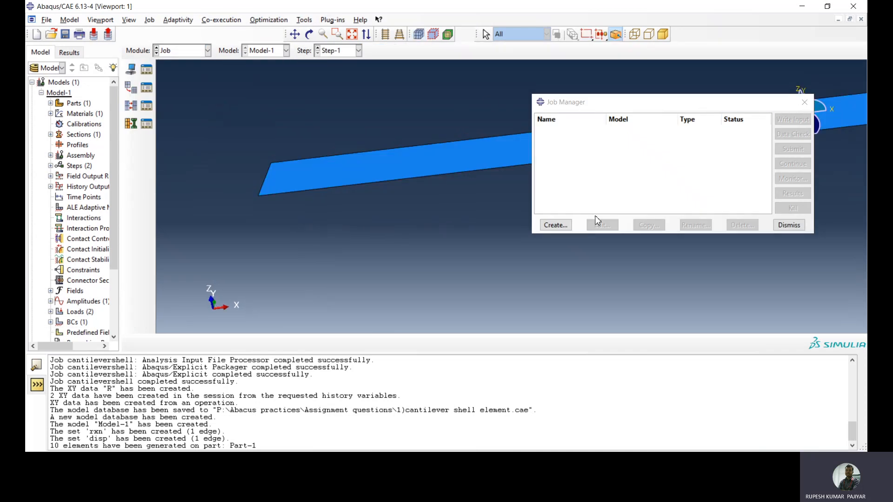
left_click(556, 225)
type("cantilever")
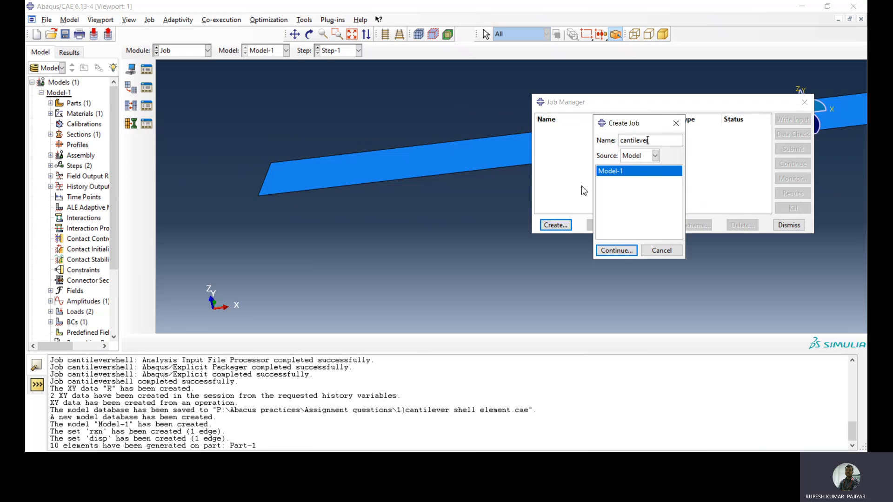
type("shell")
left_click(617, 251)
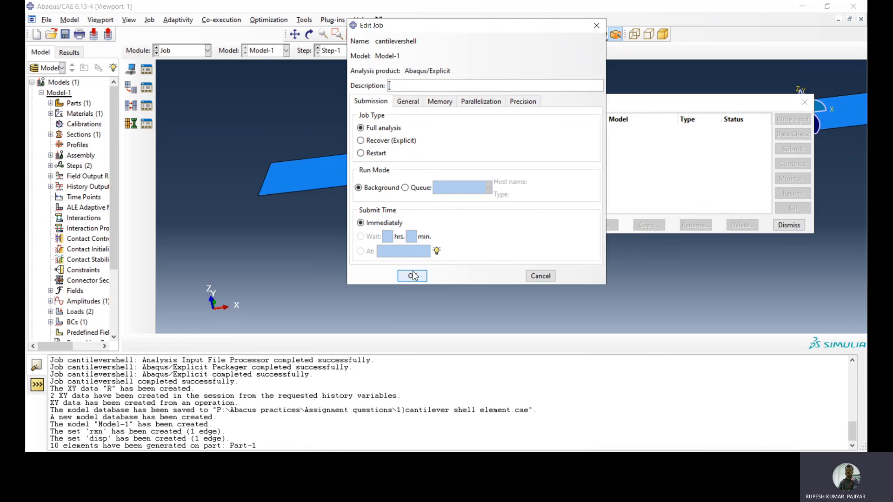
left_click(412, 276)
Submit the cantilevershell job, overwriting its existing job files, and open its results in the Visualization module
left_click(796, 149)
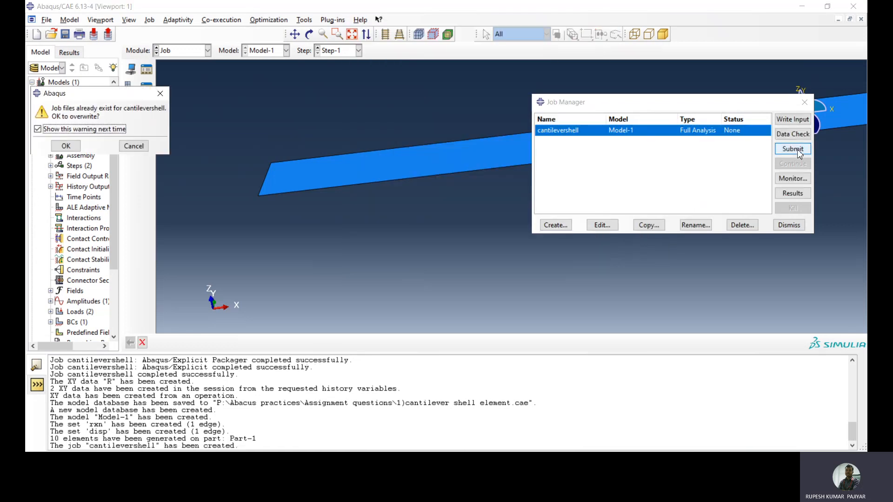
left_click(65, 145)
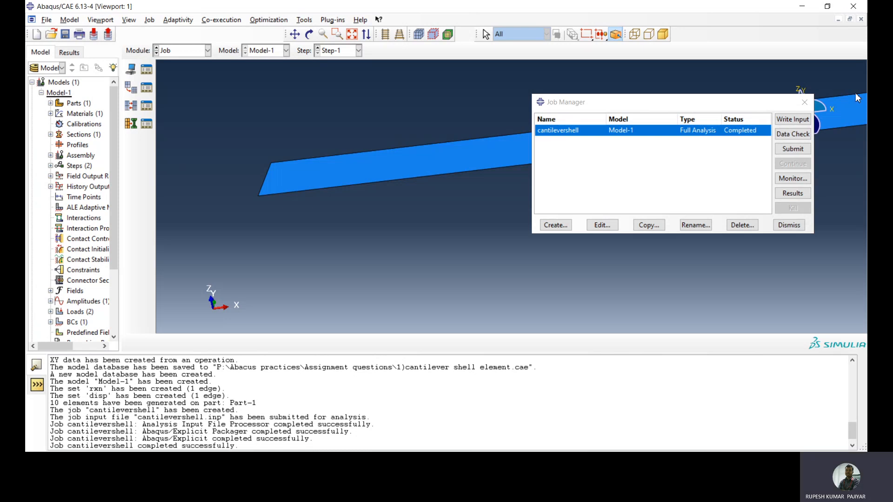
left_click(793, 193)
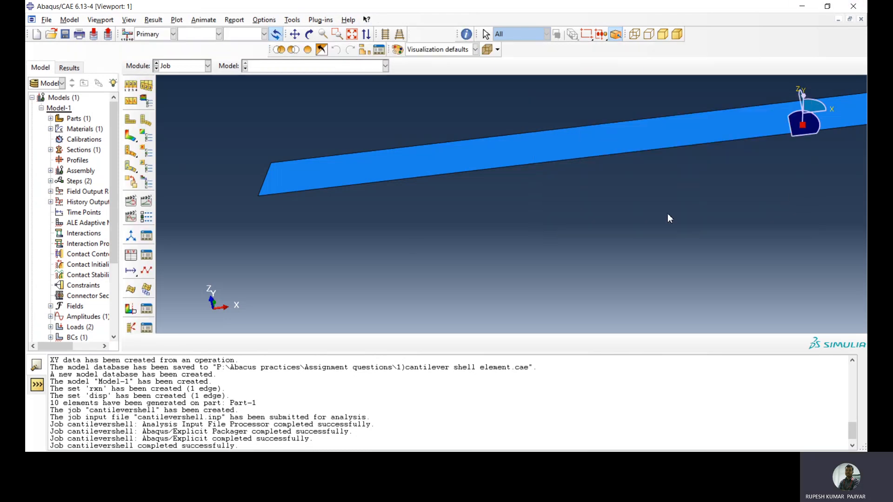
Show the displacement component U3 of the primary variable U as a contour plot on the deformed cantilever
left_click(202, 35)
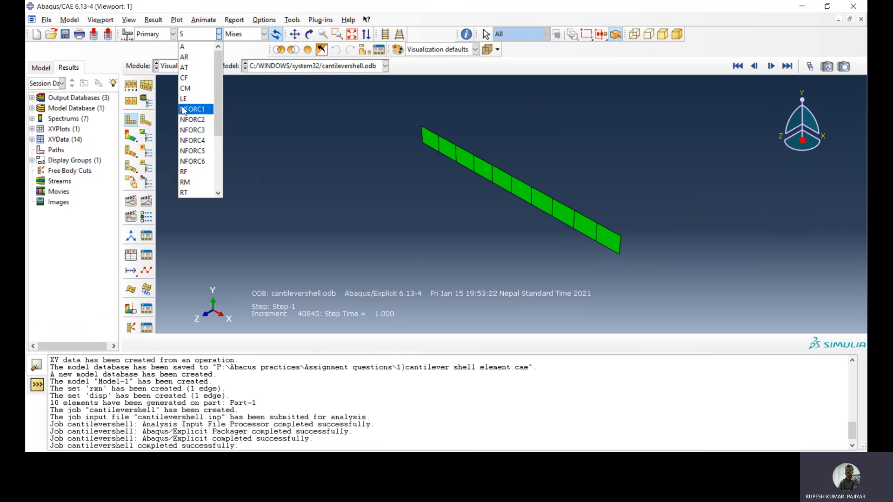
scroll(196, 95, "down", 2)
scroll(196, 96, "down", 1)
left_click(201, 140)
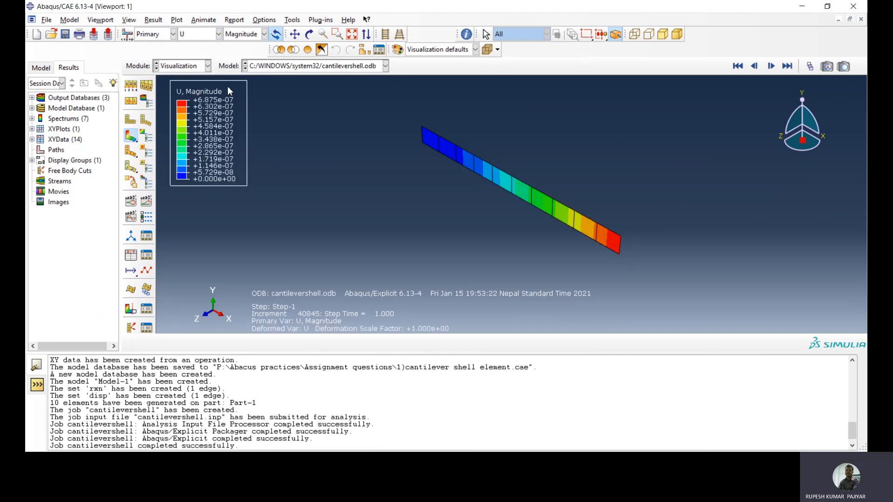
left_click(250, 34)
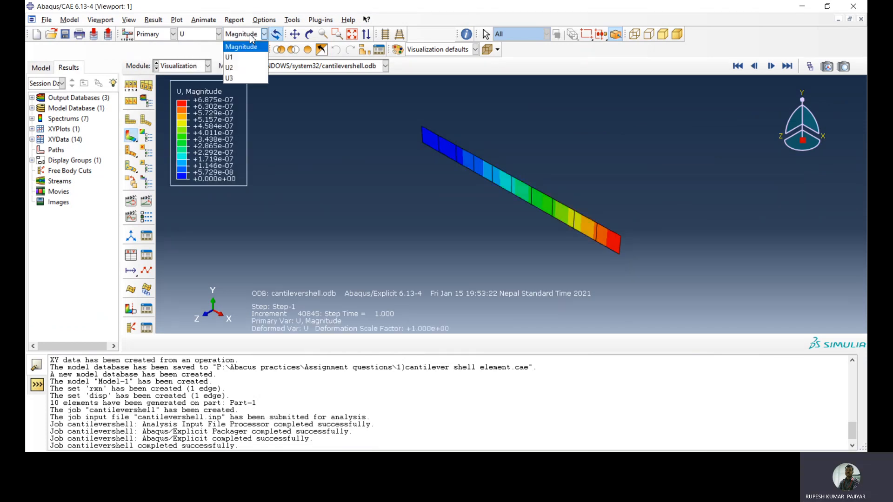
left_click(247, 79)
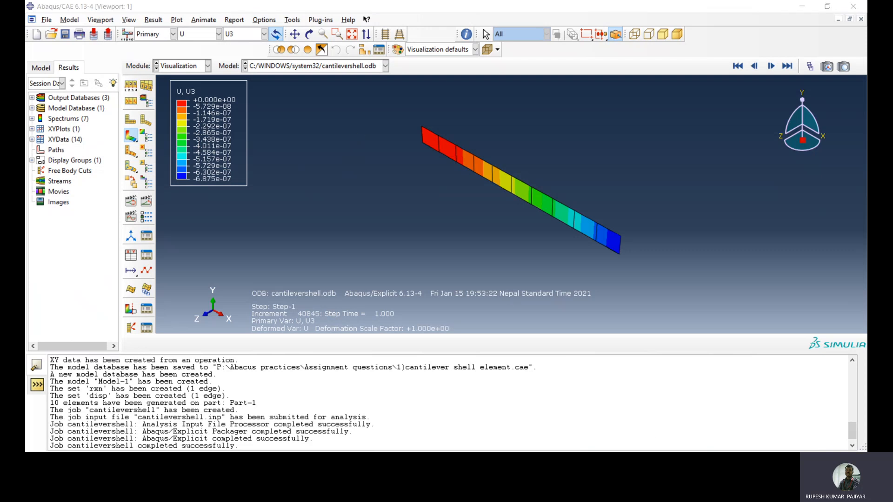
left_click(838, 208)
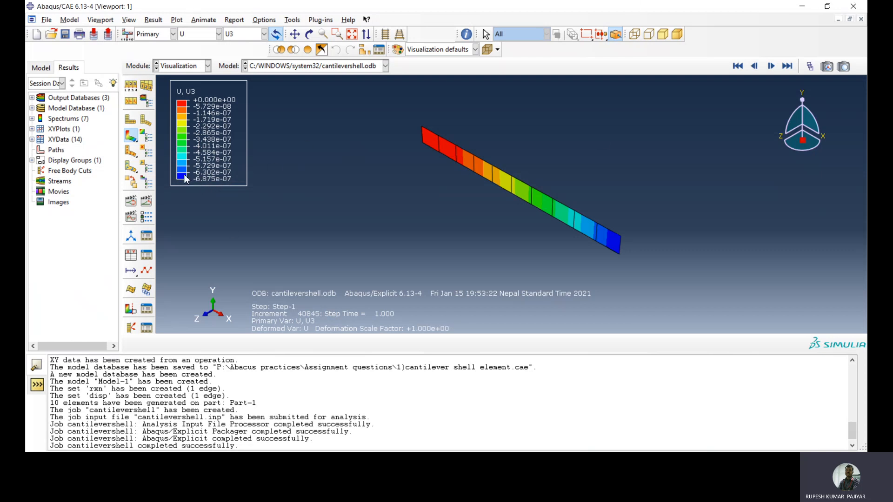
Create XY data named R from the ODB history output as the sum of reaction forces RF3 at nodes 11 and 22 in set RXN
left_click(131, 256)
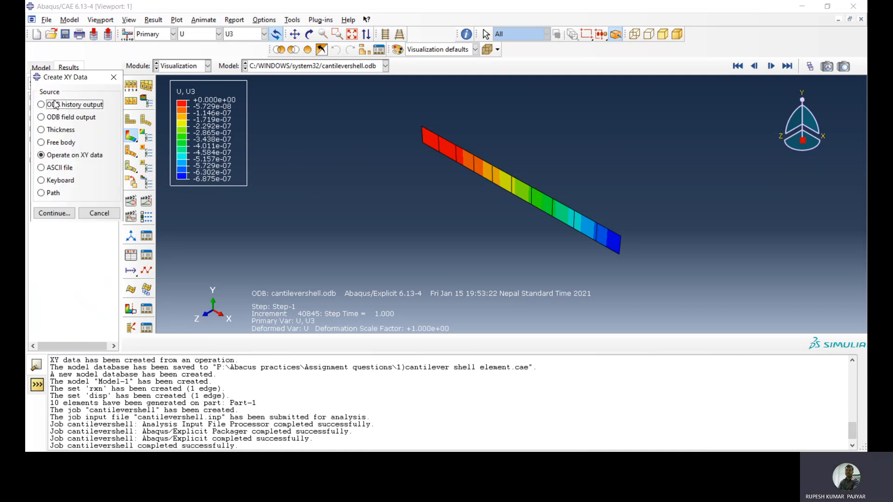
left_click(69, 105)
left_click(54, 213)
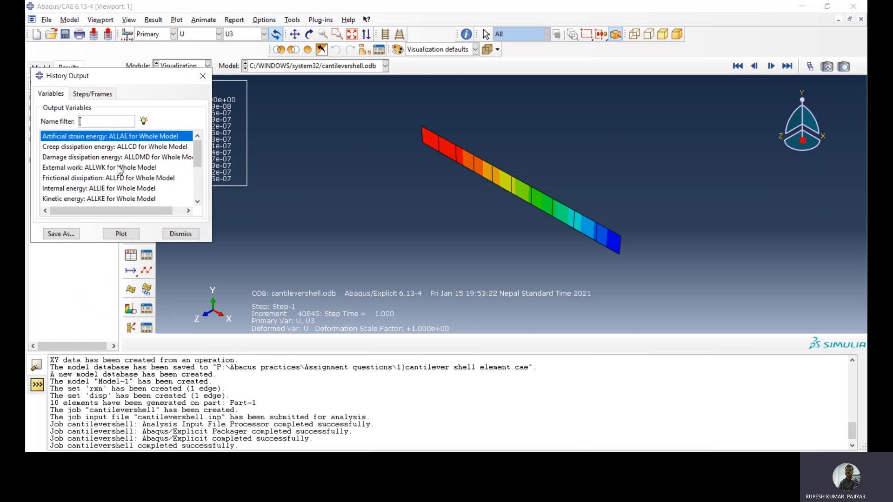
scroll(120, 172, "down", 1)
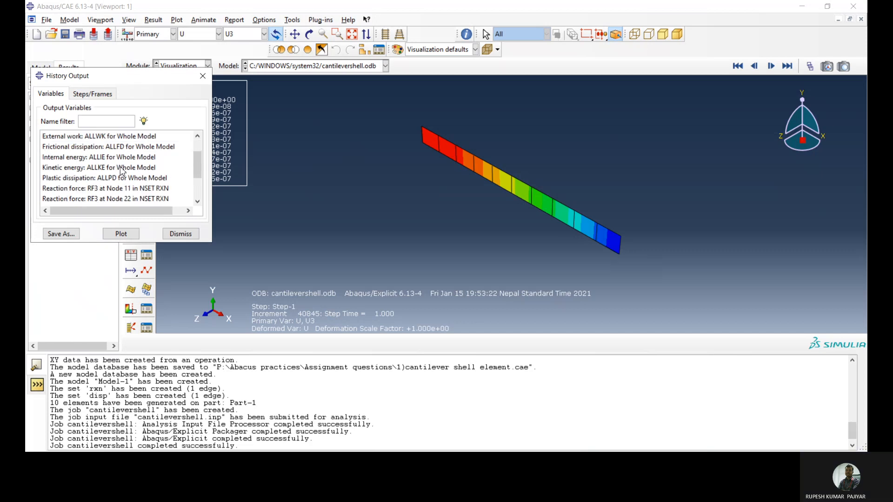
scroll(120, 171, "down", 1)
left_click(97, 159)
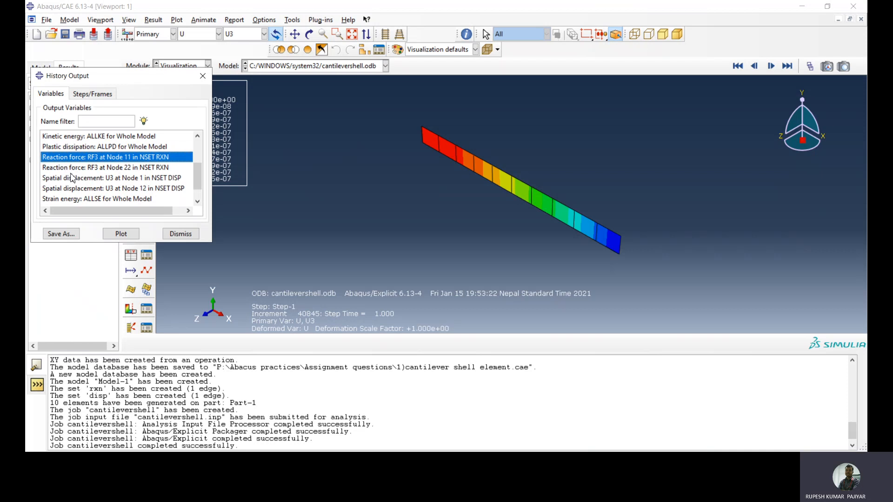
left_click(198, 202)
left_click(198, 203)
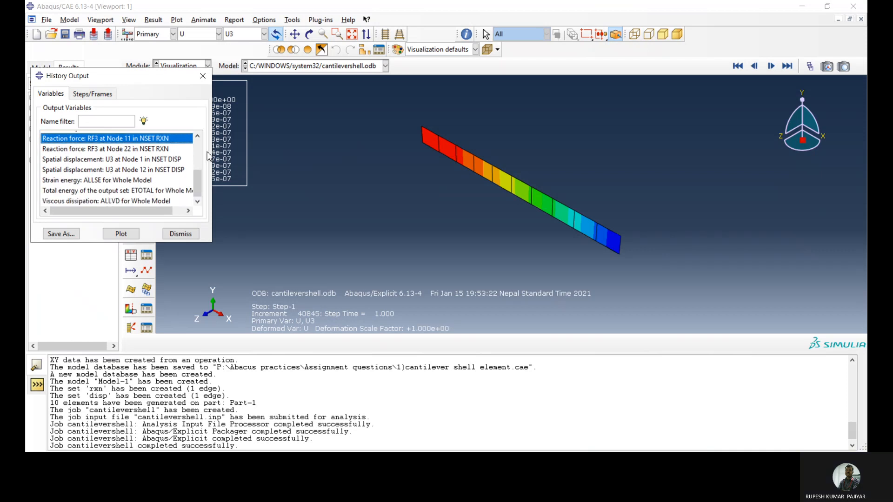
left_click(116, 149, "ctrl")
left_click(61, 233)
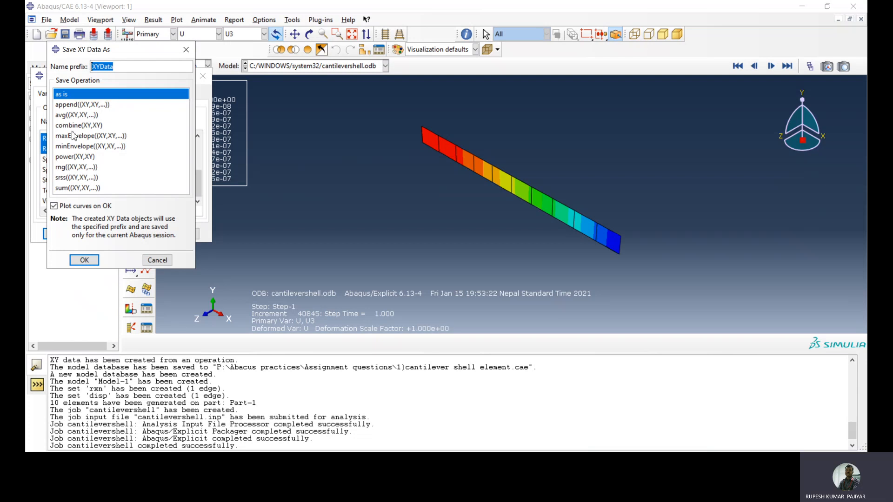
left_click(65, 189)
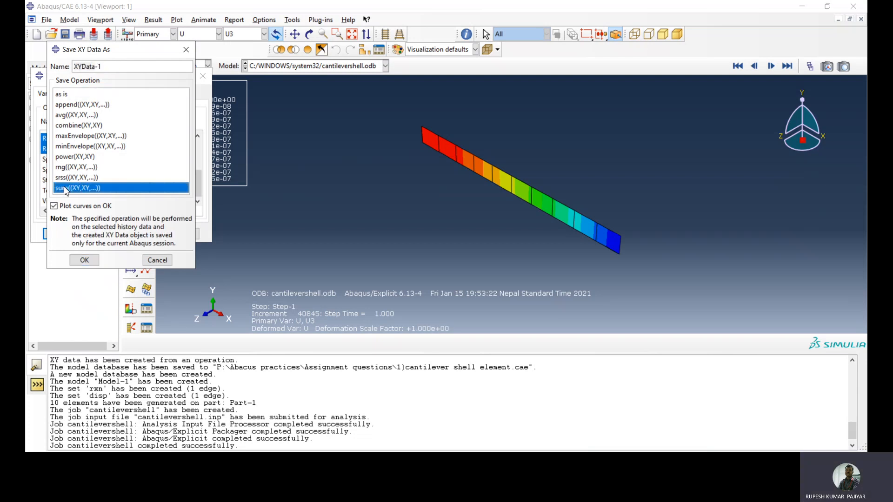
triple_click(134, 66)
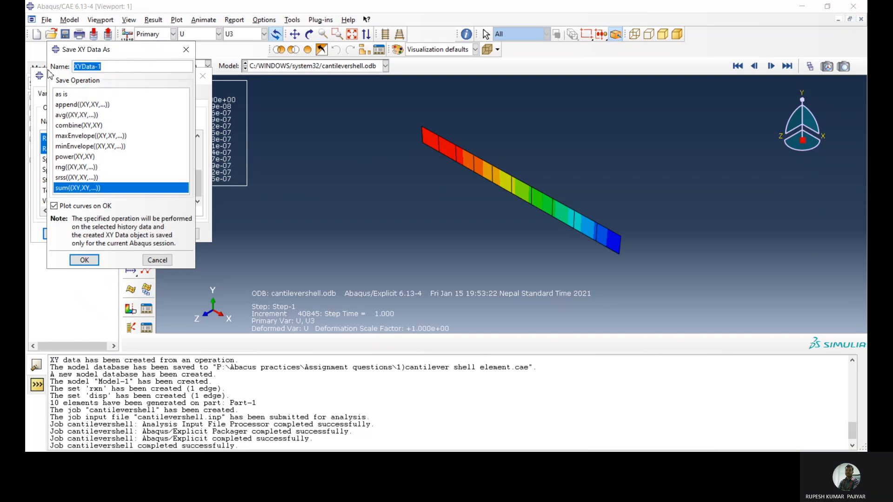
type("R")
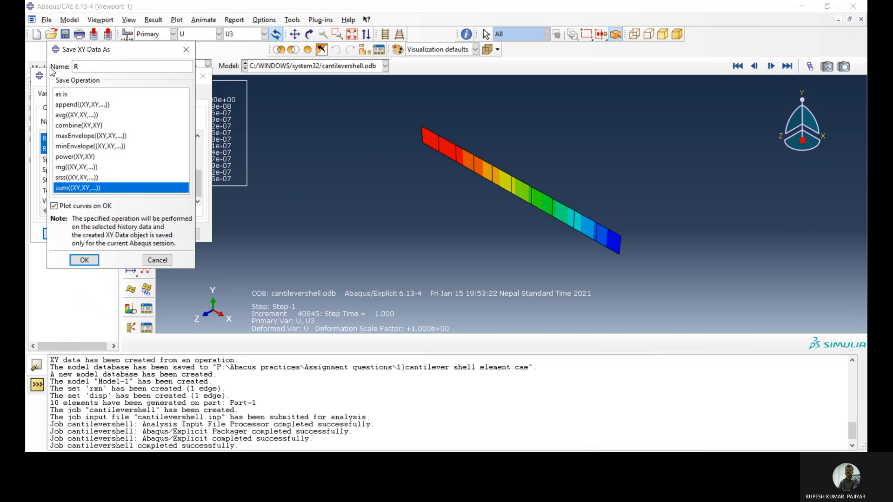
left_click(82, 261)
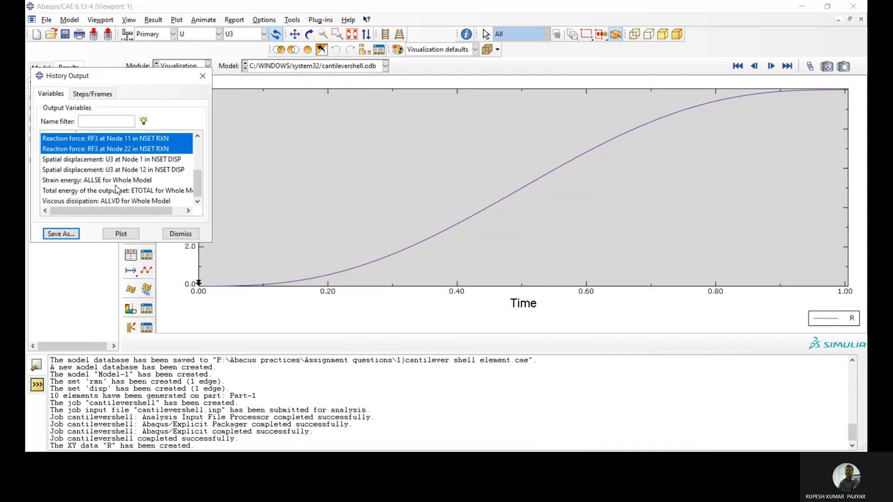
Save the spatial displacements U3 at nodes 1 and 12 in set DISP as is with the name prefix D, and close the history output
left_click(110, 160)
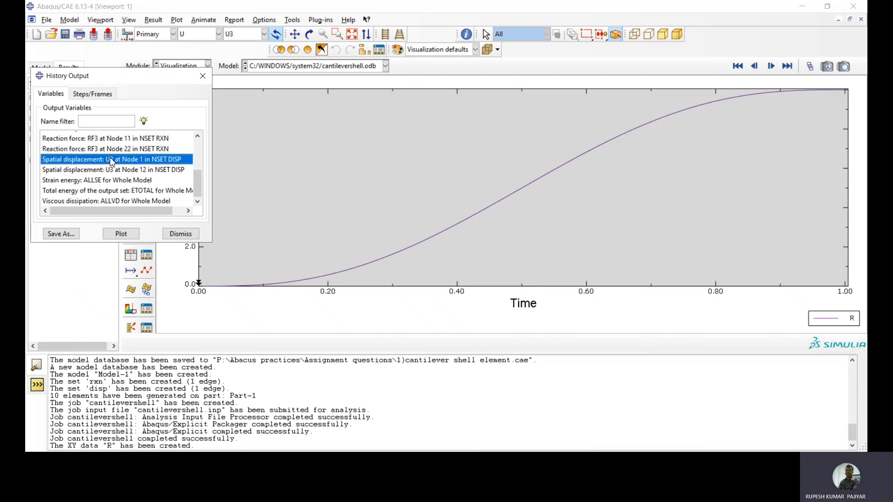
left_click(112, 170, "ctrl")
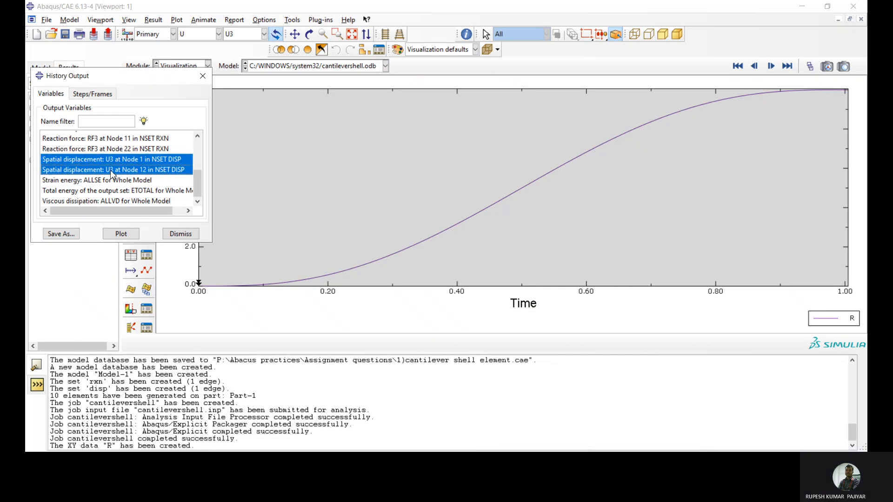
left_click(70, 234)
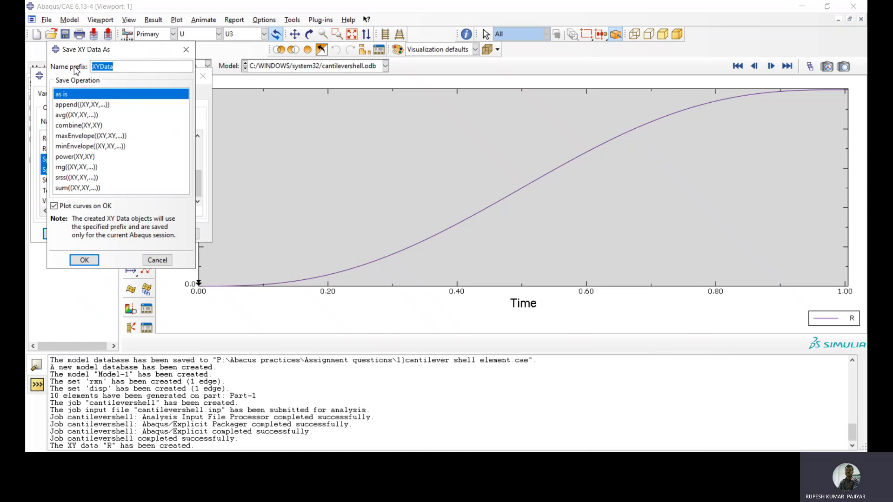
type("D")
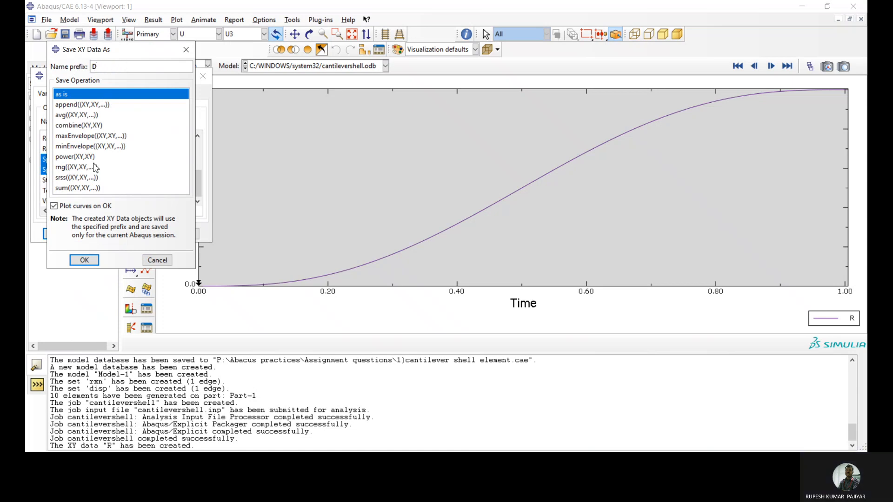
left_click(85, 259)
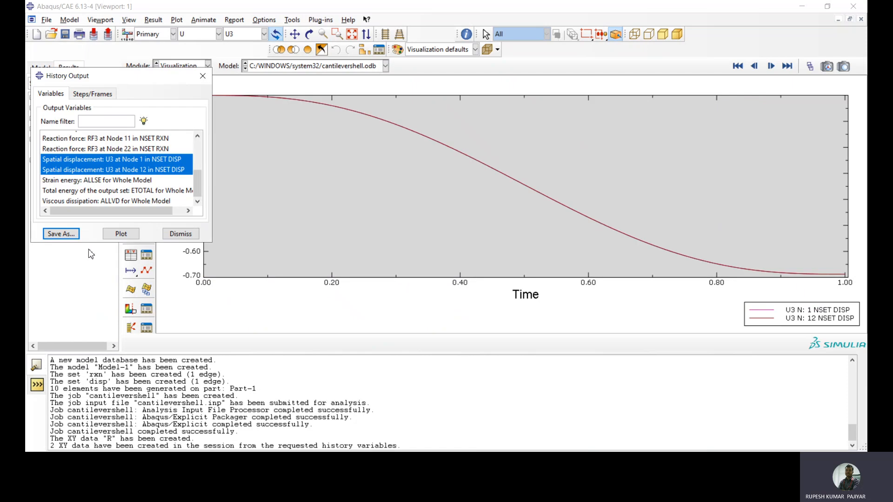
left_click(179, 233)
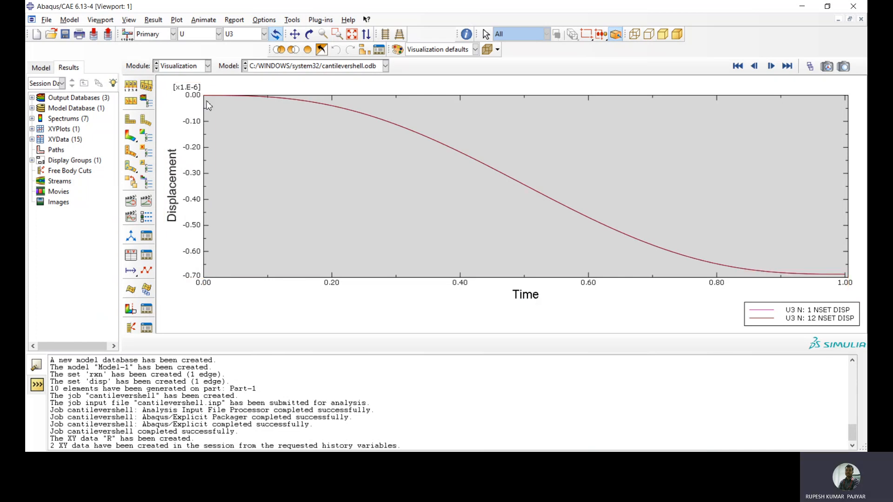
Operate on XY data to plot the expression combine("R",-"D-3"), giving displacement against force, and close the dialog
left_click(133, 256)
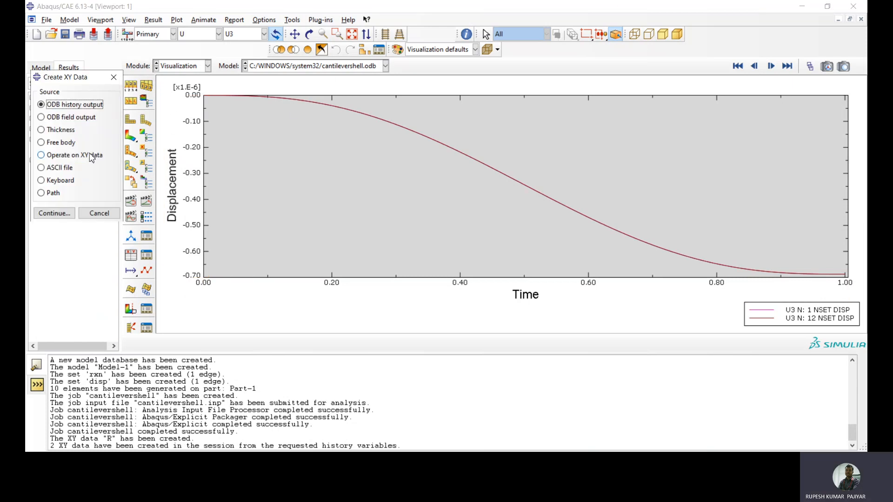
left_click(91, 157)
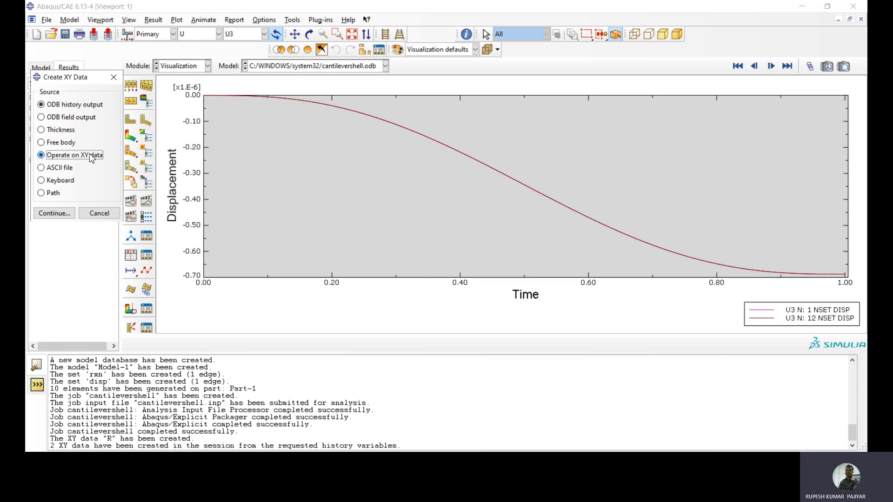
left_click(52, 214)
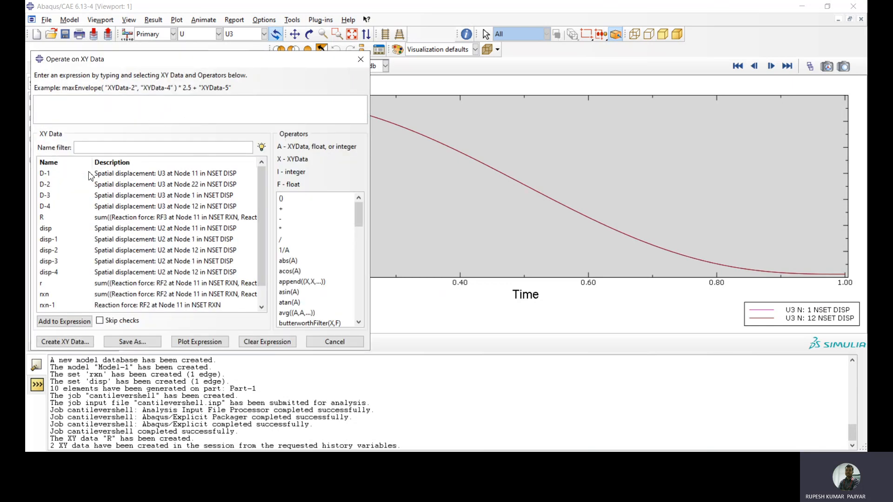
left_click_drag(359, 214, 358, 227)
left_click(315, 285)
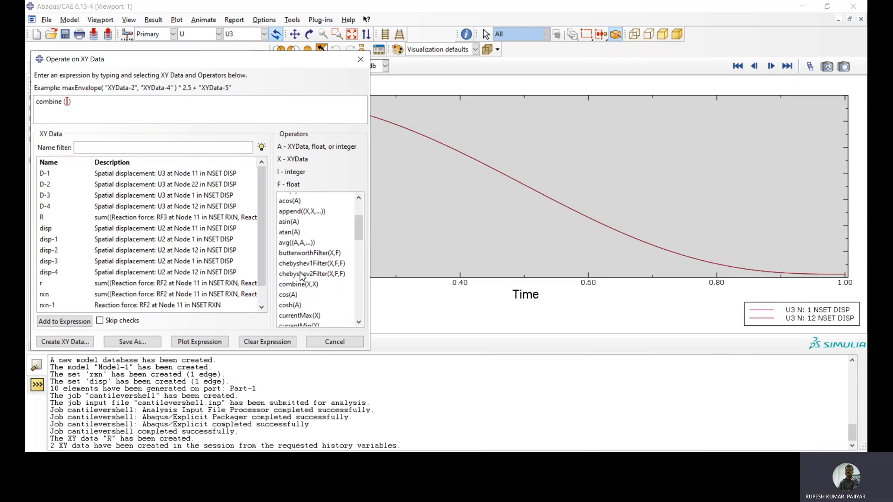
left_click(109, 221)
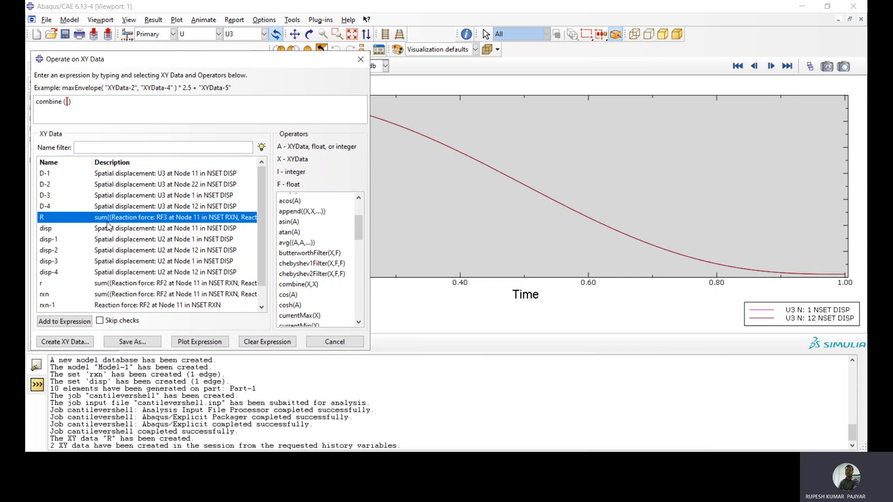
left_click(67, 322)
type(",")
type("-")
left_click(144, 174)
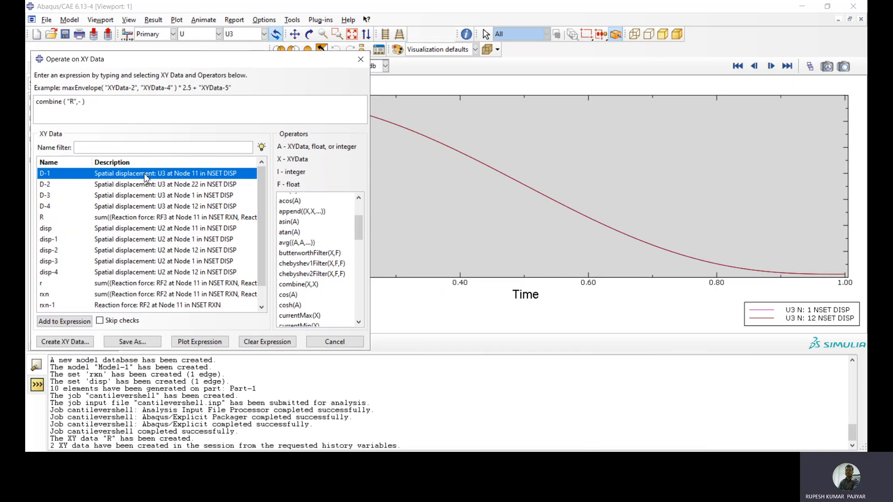
left_click(131, 197)
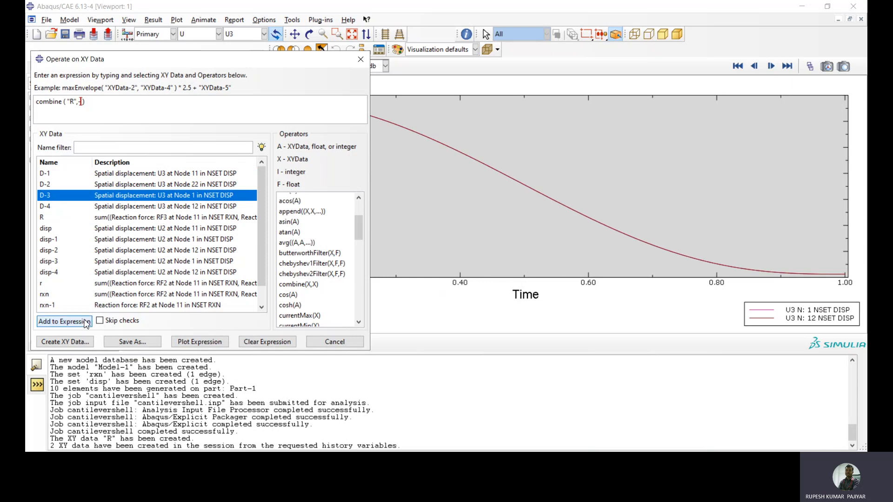
left_click(64, 322)
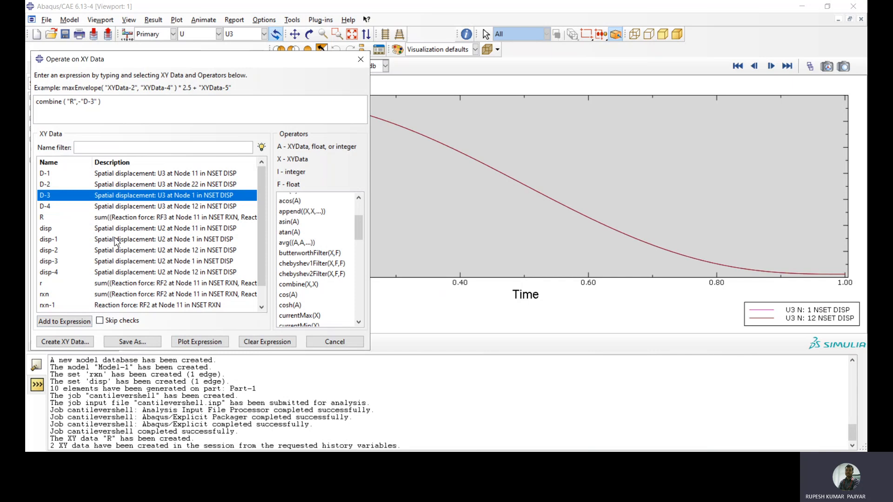
left_click(201, 342)
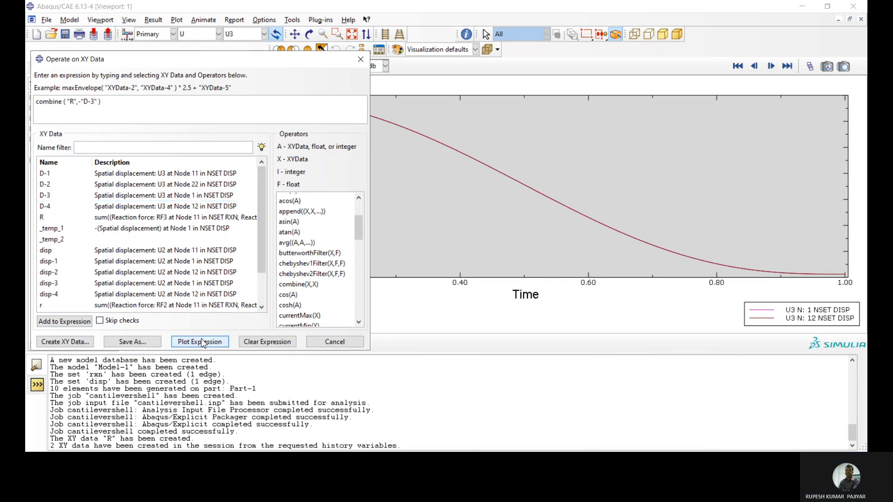
left_click(325, 342)
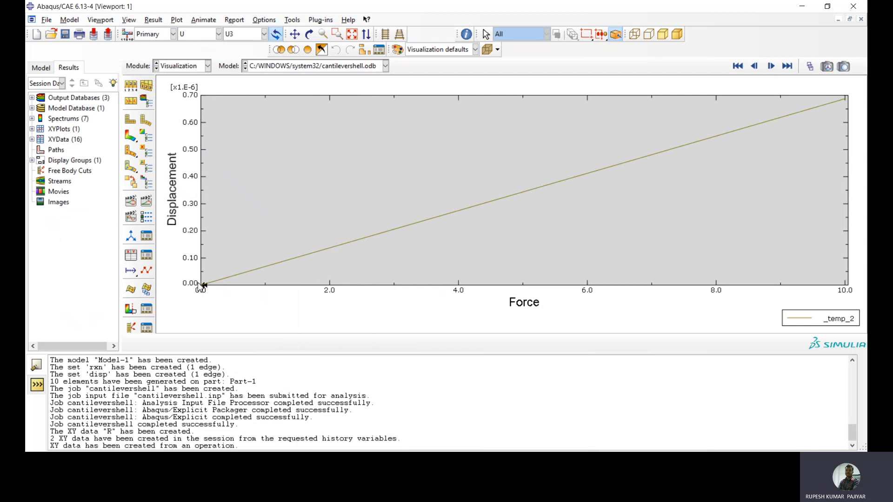